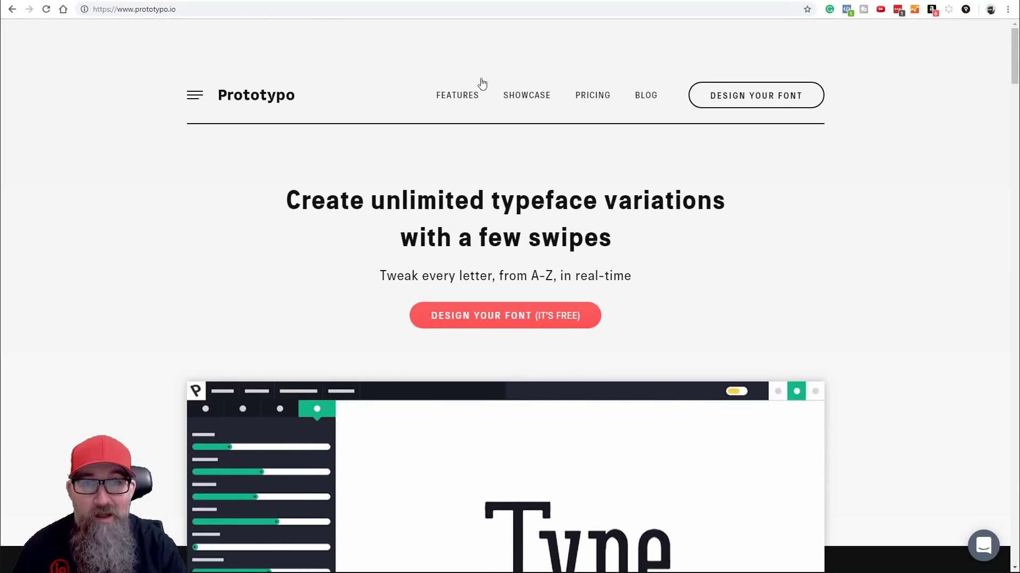
# Open the Features page and read through its sections, from real-time design to the Production Type font templates
pyautogui.click(462, 95)
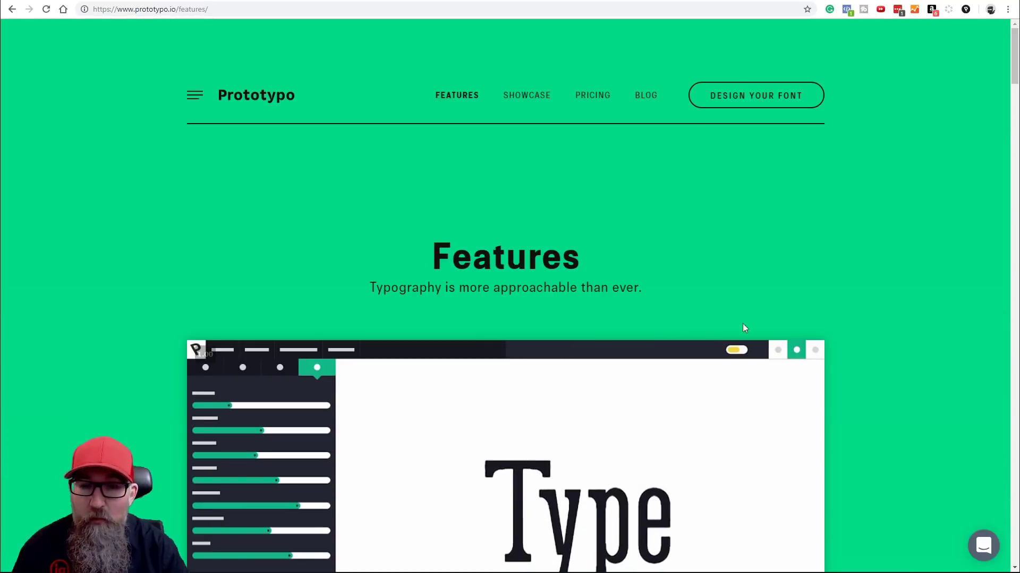
pyautogui.scroll(-5, 864, 288)
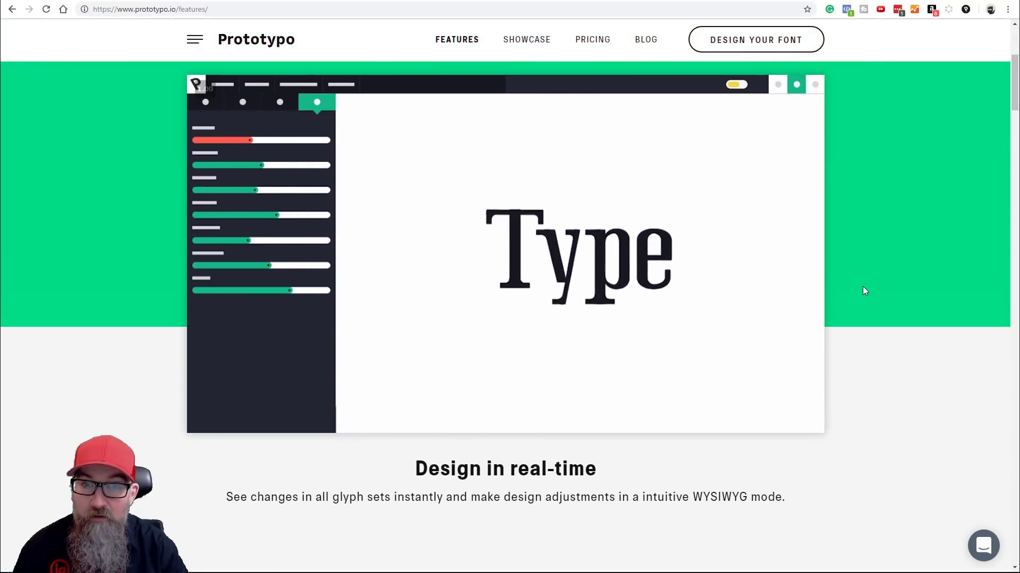
pyautogui.scroll(1, 861, 292)
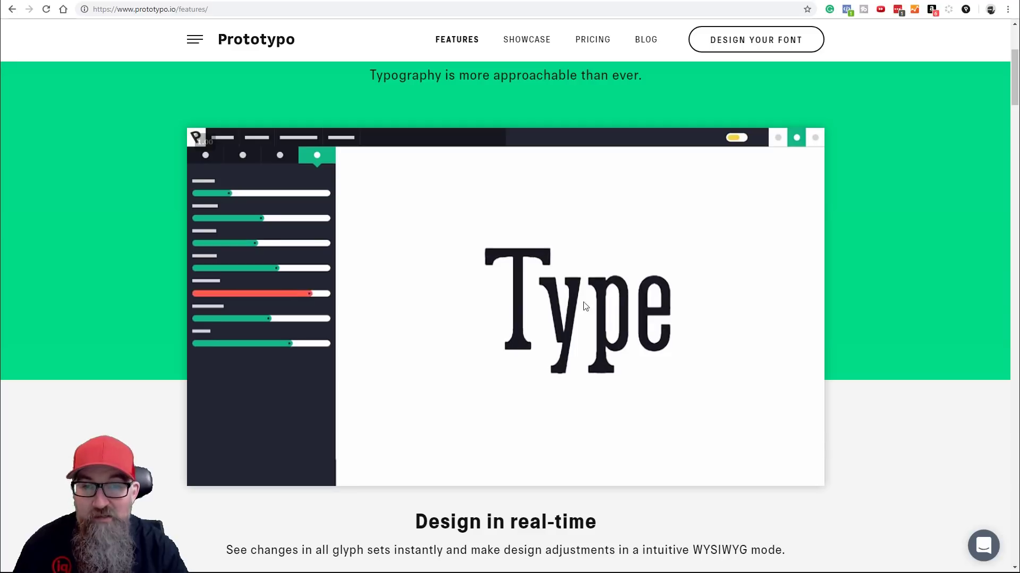
pyautogui.scroll(-4, 469, 295)
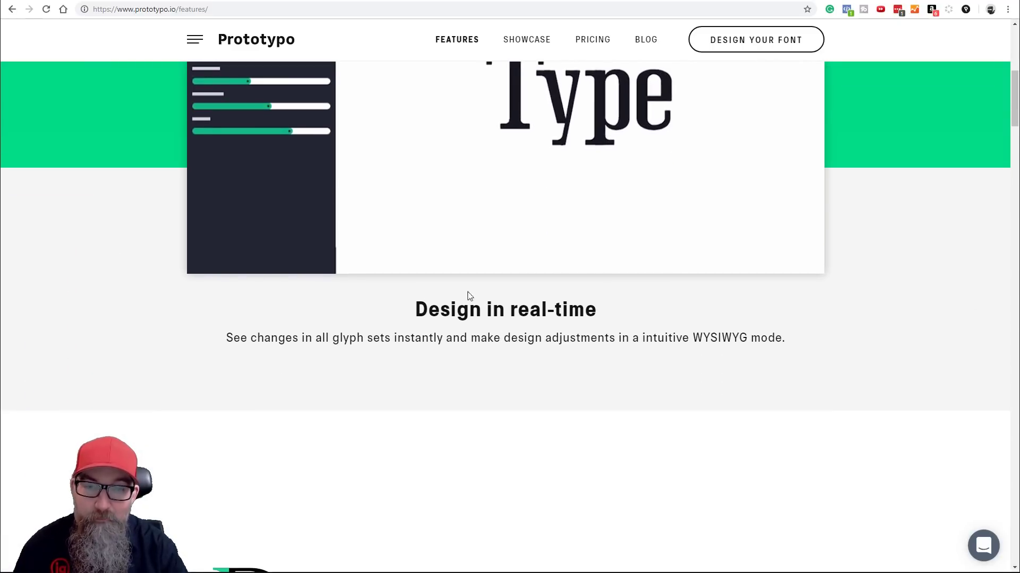
pyautogui.scroll(-3, 542, 350)
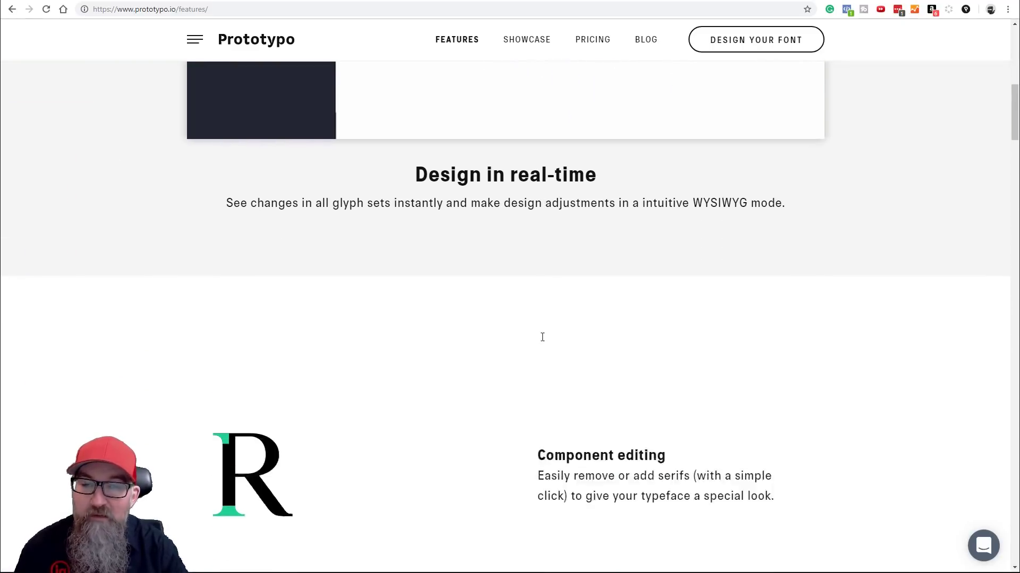
pyautogui.scroll(-4, 537, 334)
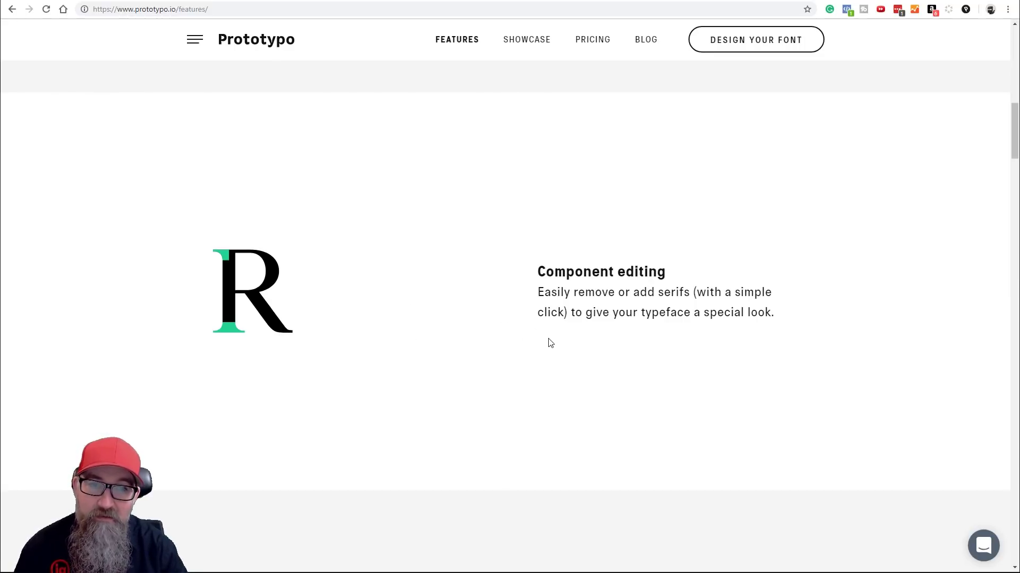
pyautogui.scroll(-2, 319, 324)
pyautogui.scroll(-6, 404, 311)
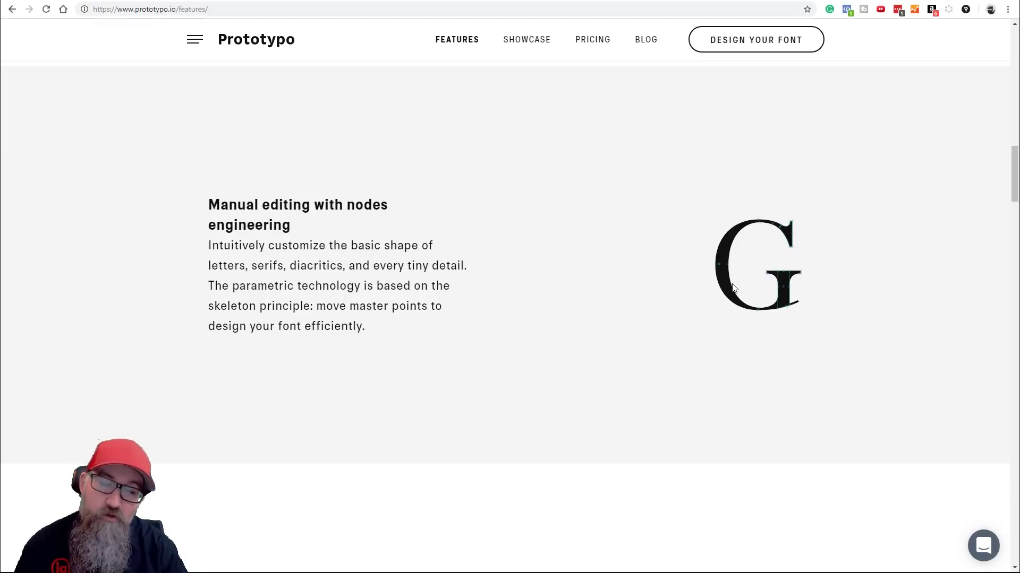
pyautogui.scroll(-5, 552, 312)
pyautogui.scroll(-4, 518, 312)
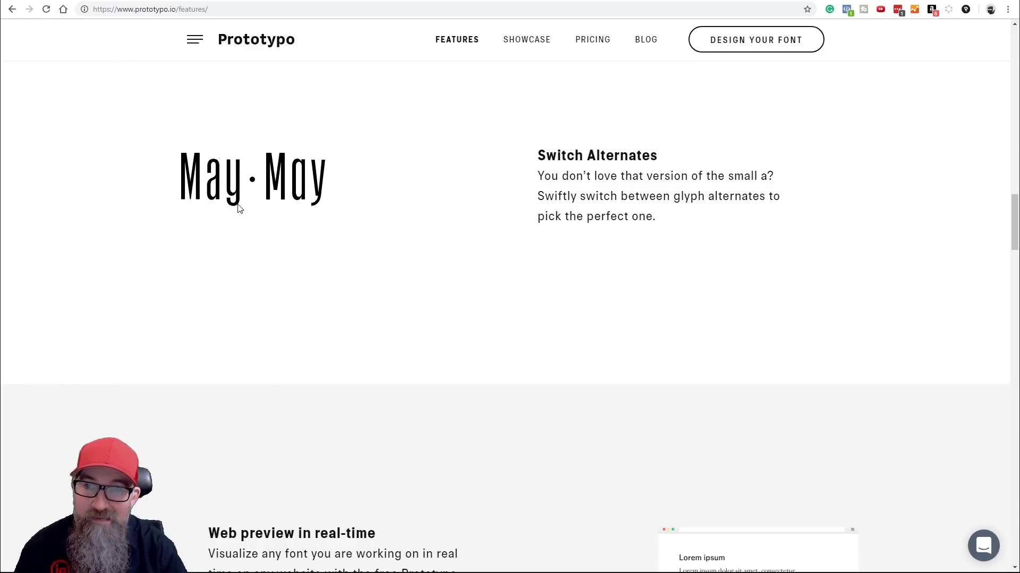
pyautogui.scroll(-7, 442, 268)
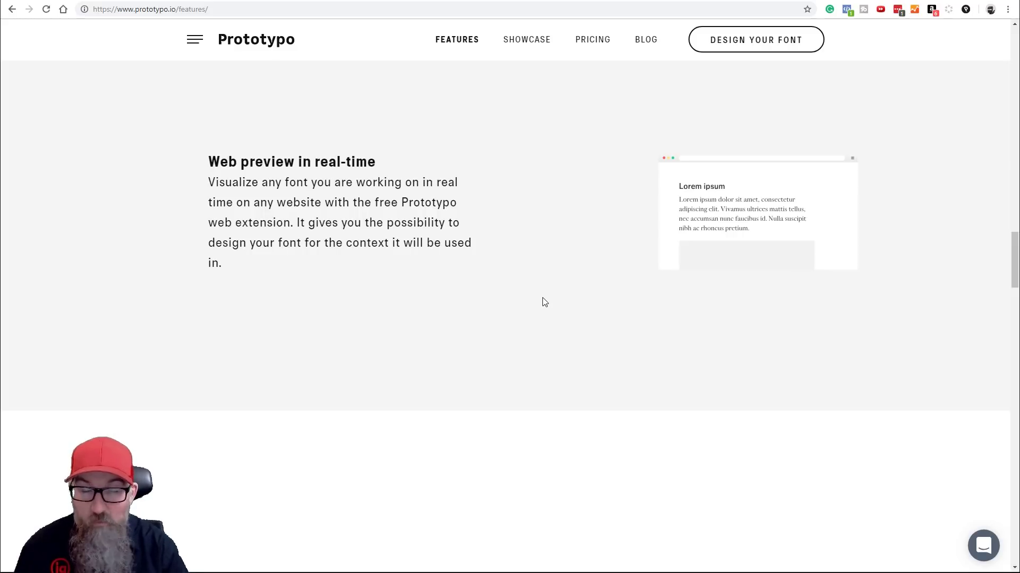
pyautogui.scroll(-8, 544, 314)
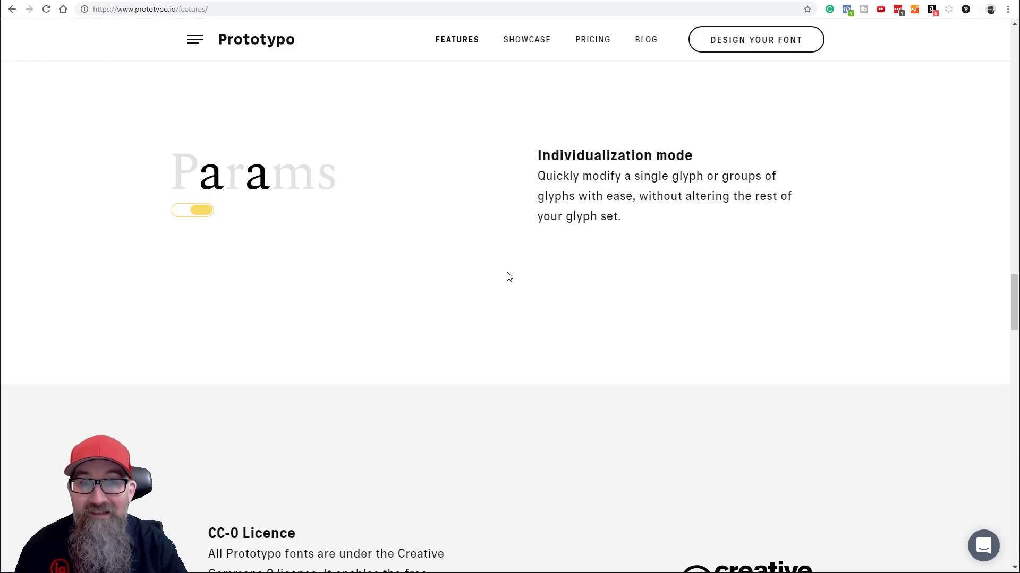
pyautogui.scroll(-7, 506, 273)
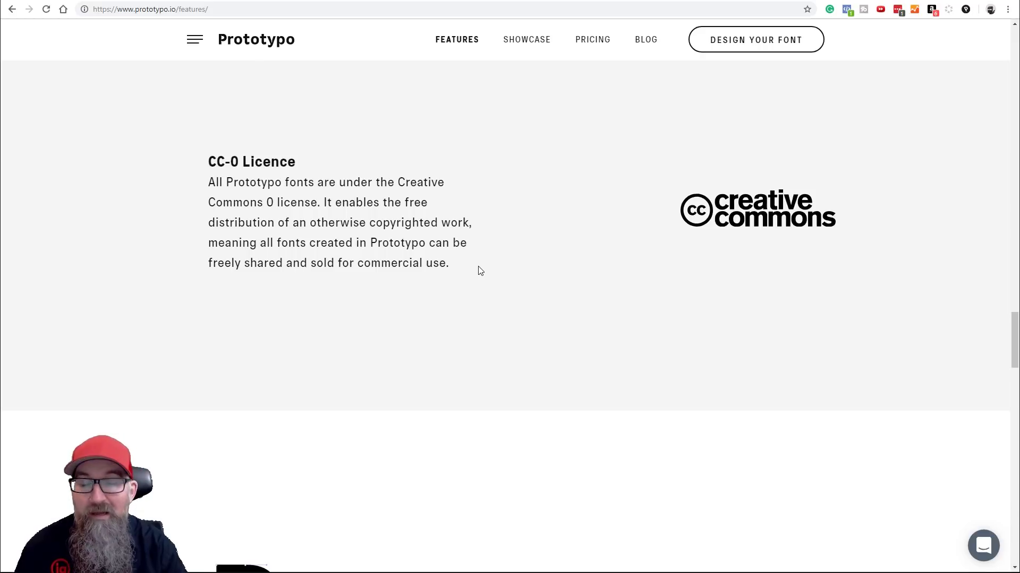
pyautogui.scroll(-6, 480, 271)
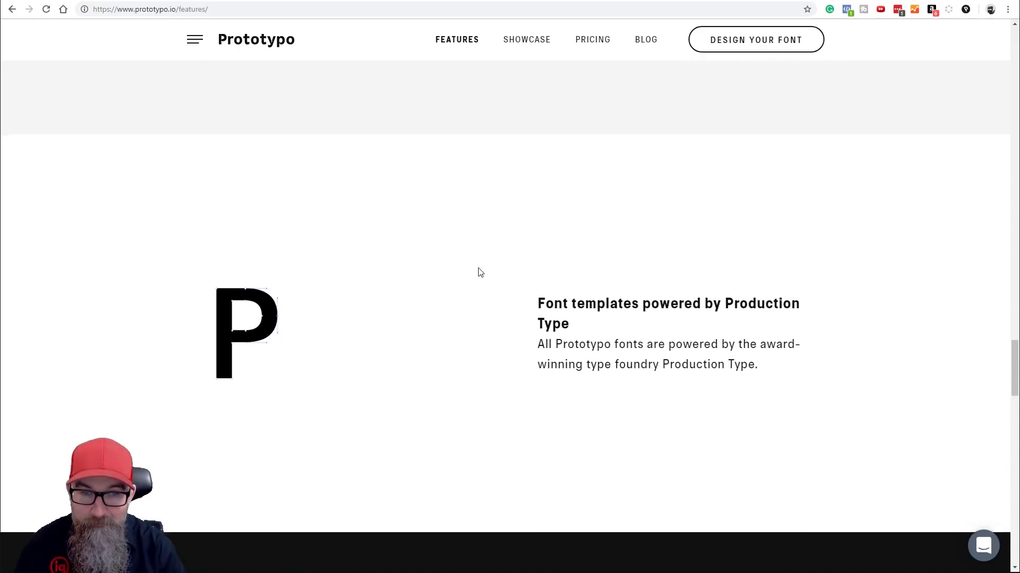
# Open the Pricing page and review the yearly Free, Pro and Company plans
pyautogui.scroll(10, 480, 273)
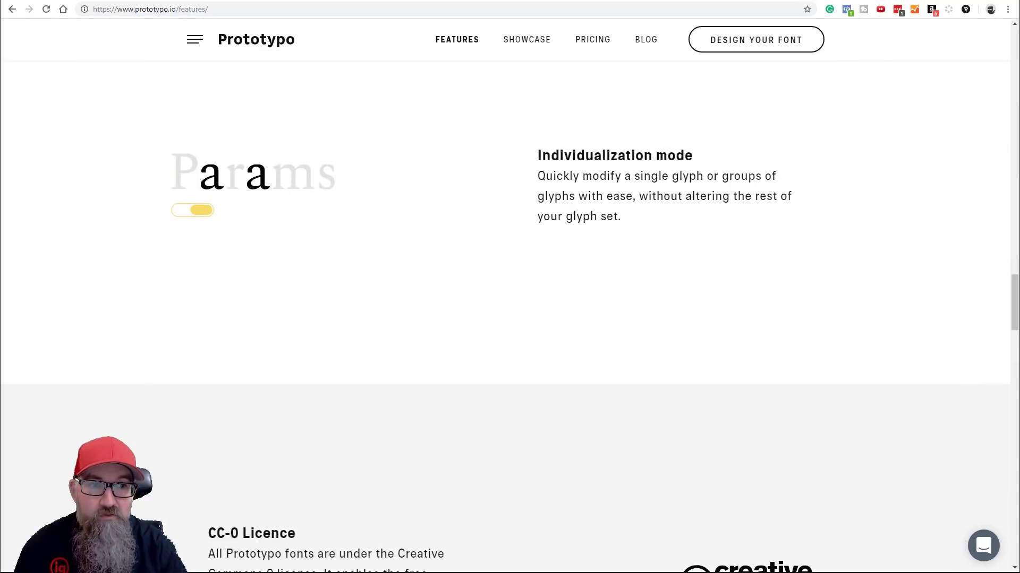
pyautogui.scroll(20, 752, 256)
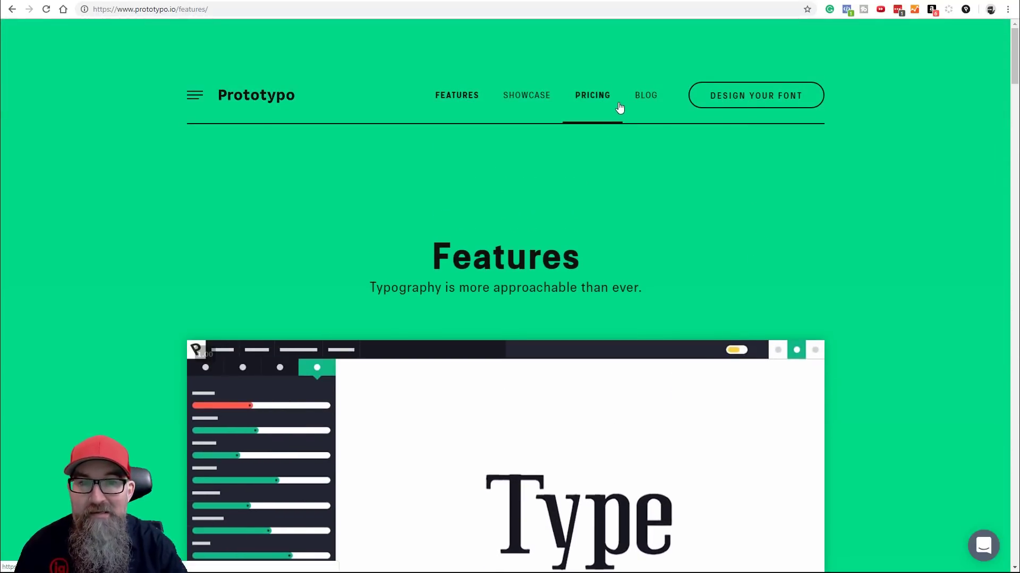
pyautogui.click(595, 100)
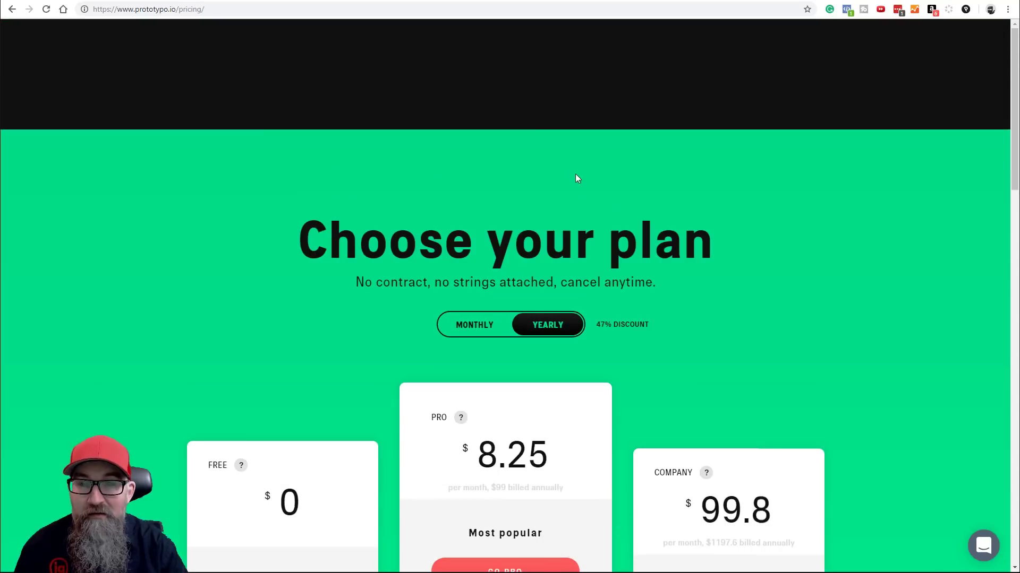
pyautogui.scroll(-3, 771, 250)
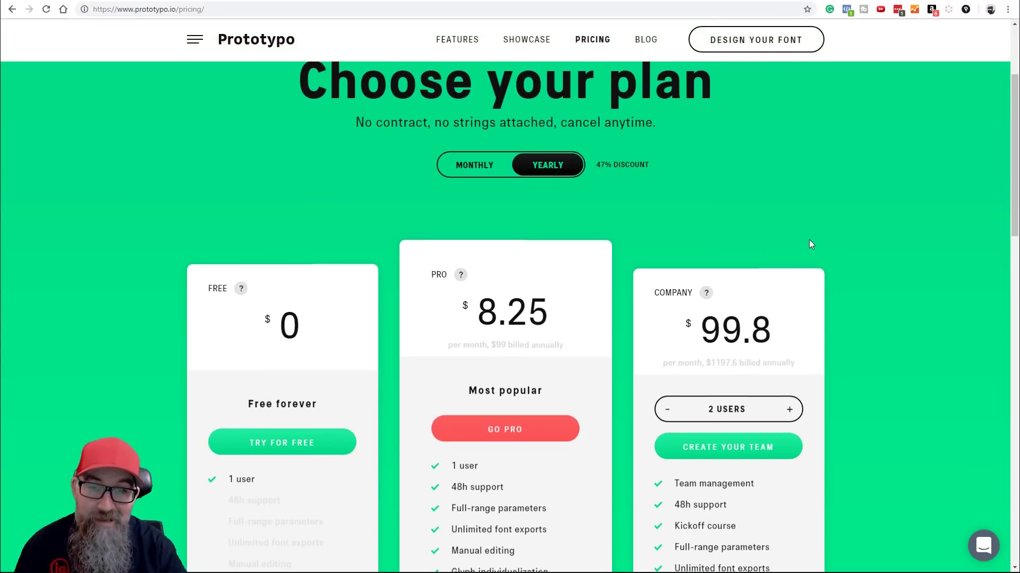
pyautogui.scroll(-1, 810, 241)
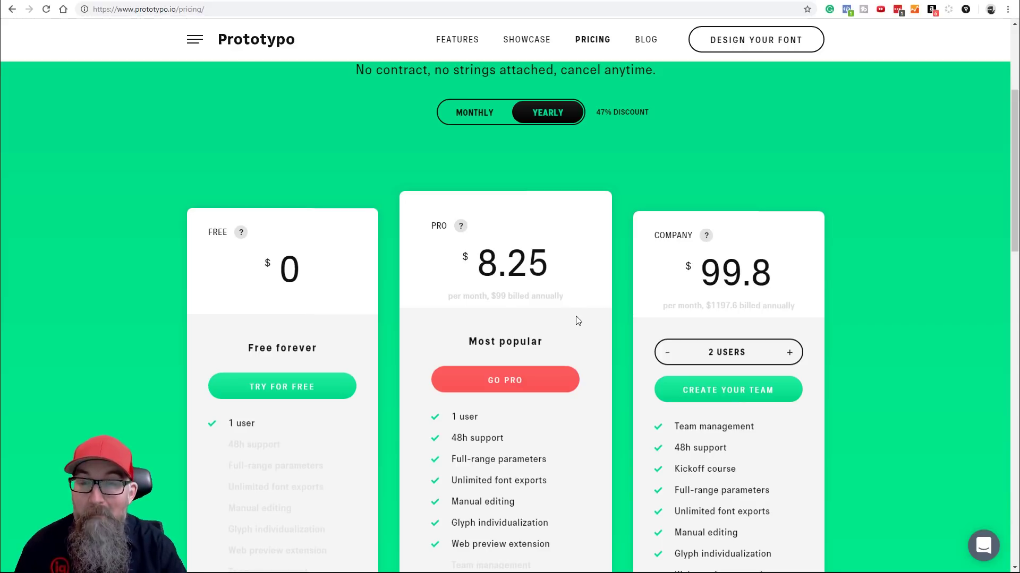
pyautogui.scroll(3, 576, 322)
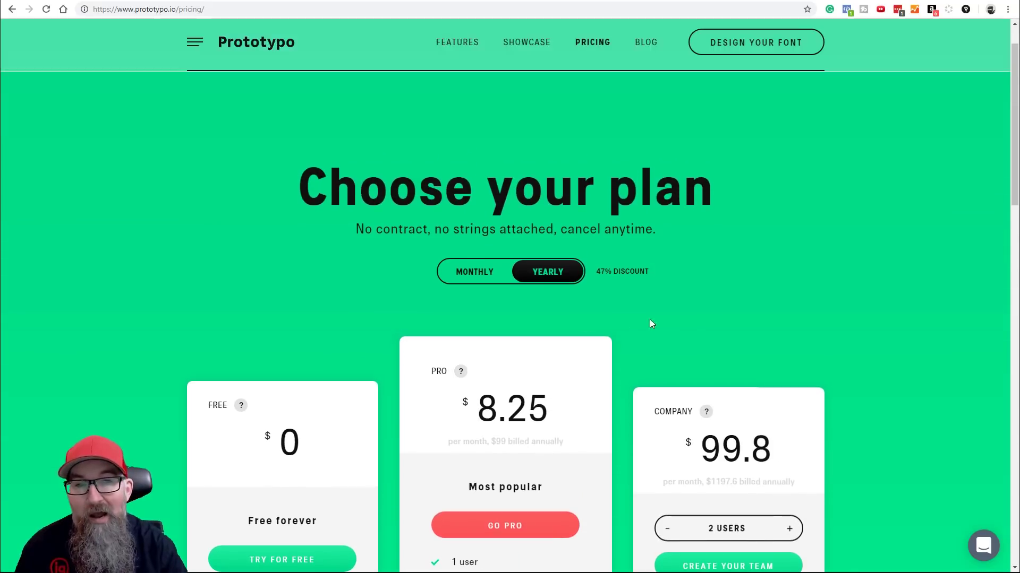
pyautogui.scroll(1, 737, 324)
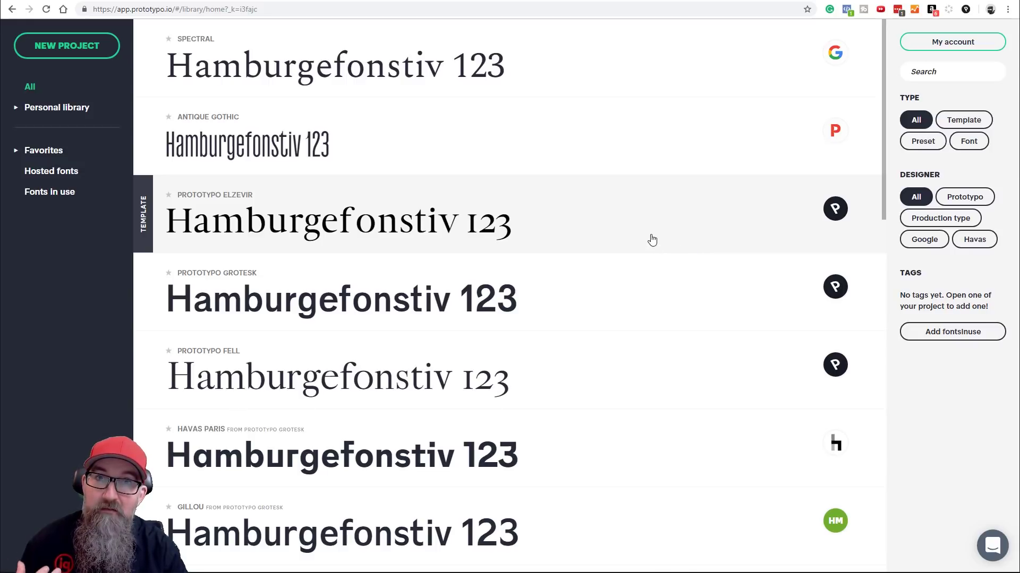
# Expand the Gillou preset in the font library and change the preview text to "Pixels Ink"
pyautogui.scroll(-11, 566, 243)
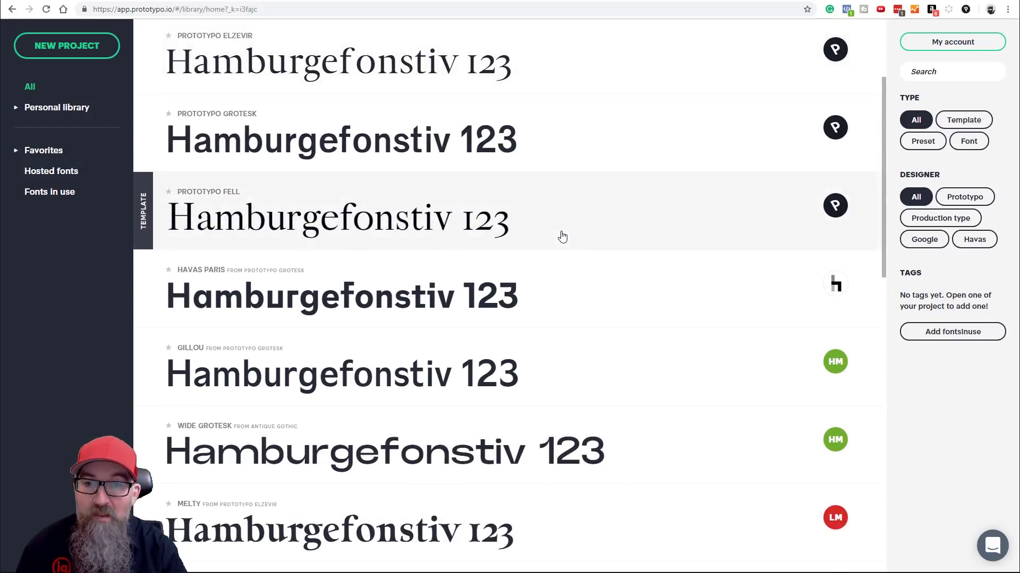
pyautogui.scroll(5, 568, 255)
pyautogui.scroll(6, 572, 264)
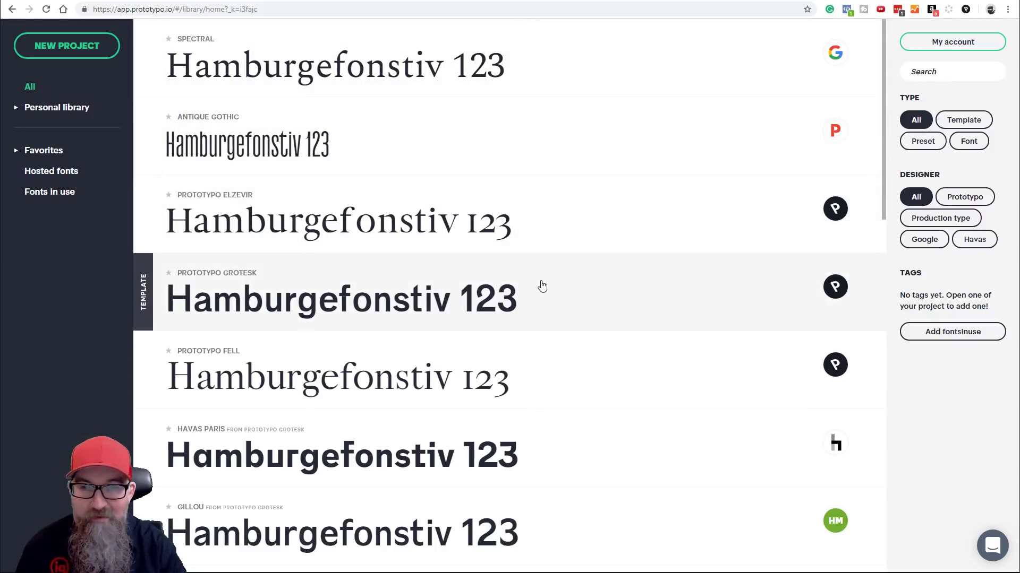
pyautogui.scroll(-1, 542, 286)
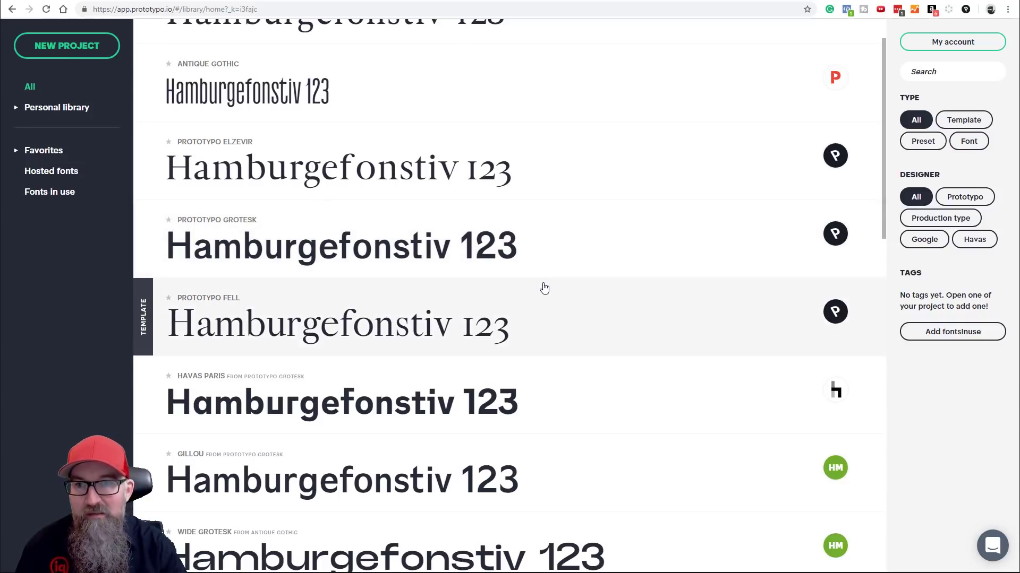
pyautogui.scroll(-3, 544, 288)
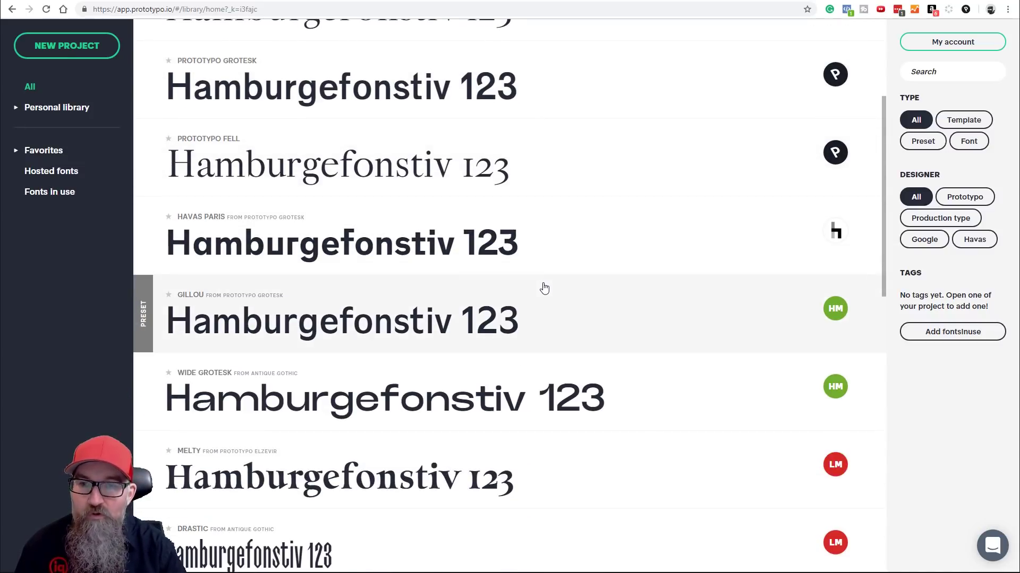
pyautogui.scroll(-1, 553, 288)
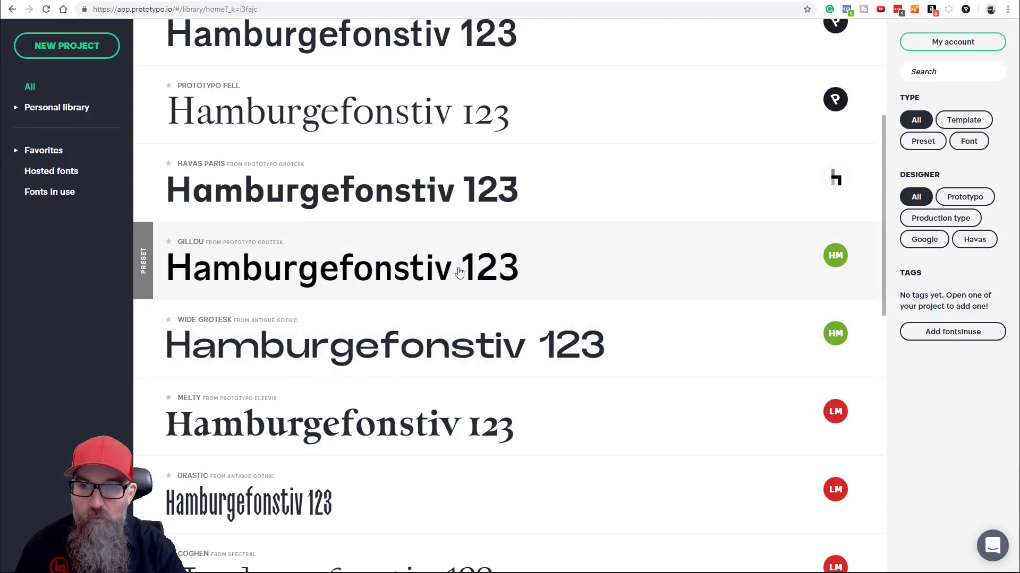
pyautogui.click(237, 275)
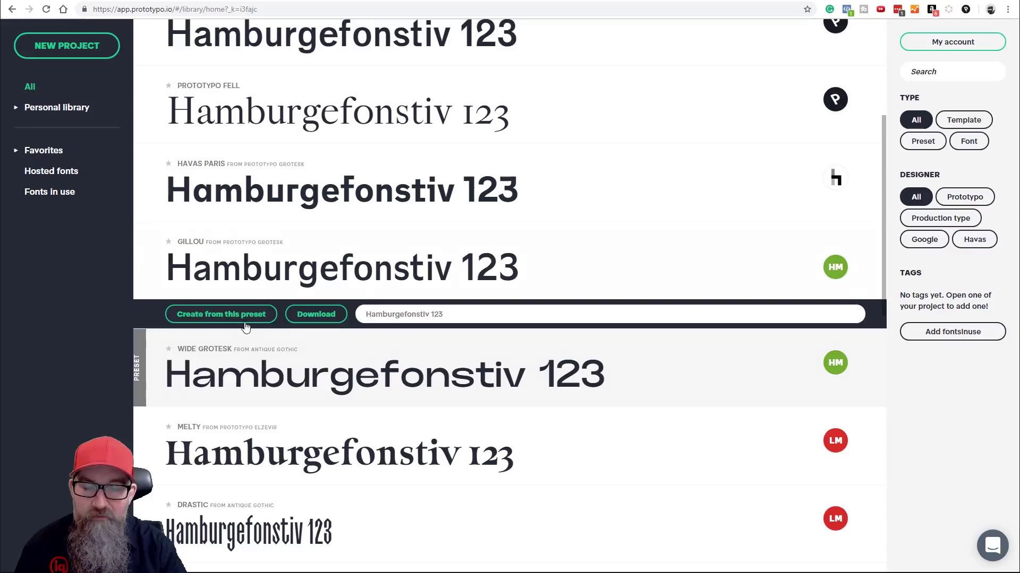
pyautogui.moveTo(471, 314); pyautogui.dragTo(325, 317)
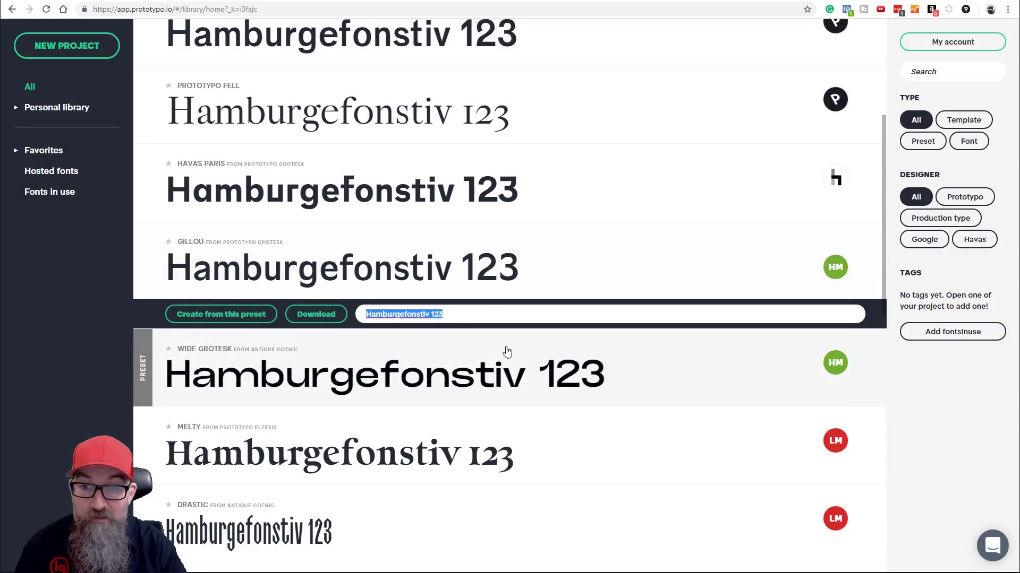
pyautogui.write('Pixelsi')
pyautogui.press('BackSpace')
pyautogui.write('Ink')
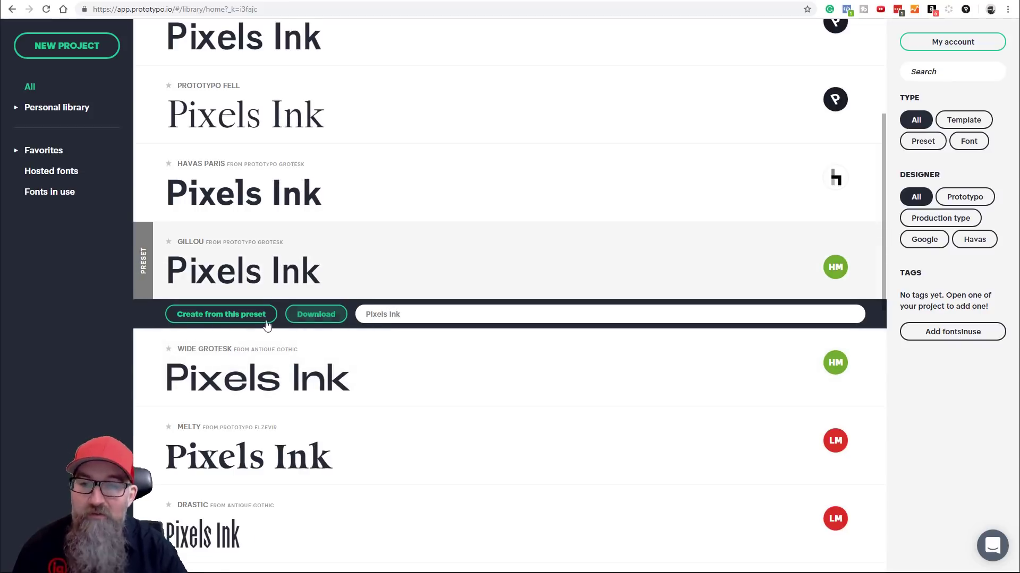
# Create a project from the Gillou preset, name it "Pixels Font Test" and start designing
pyautogui.click(223, 314)
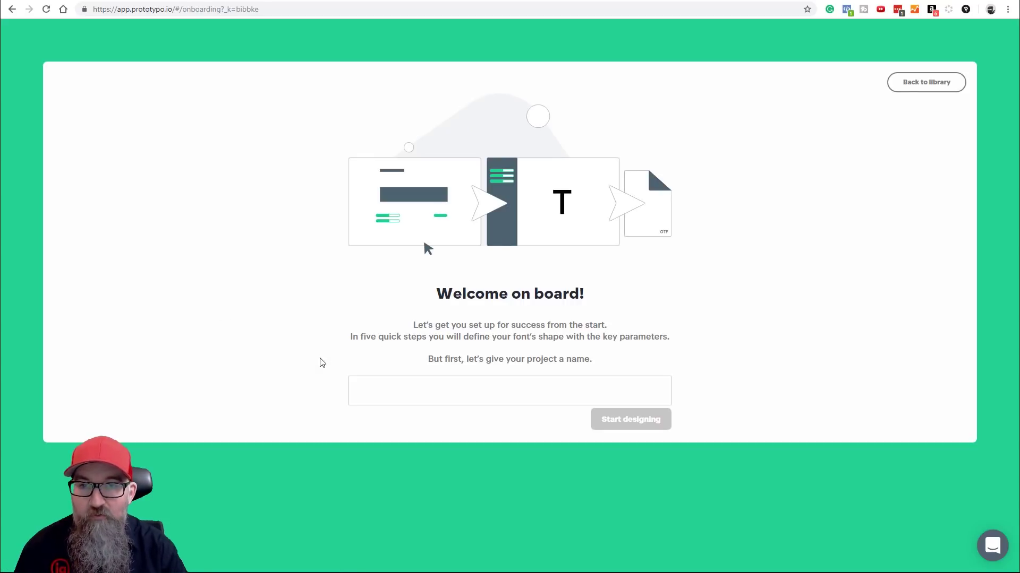
pyautogui.click(504, 399)
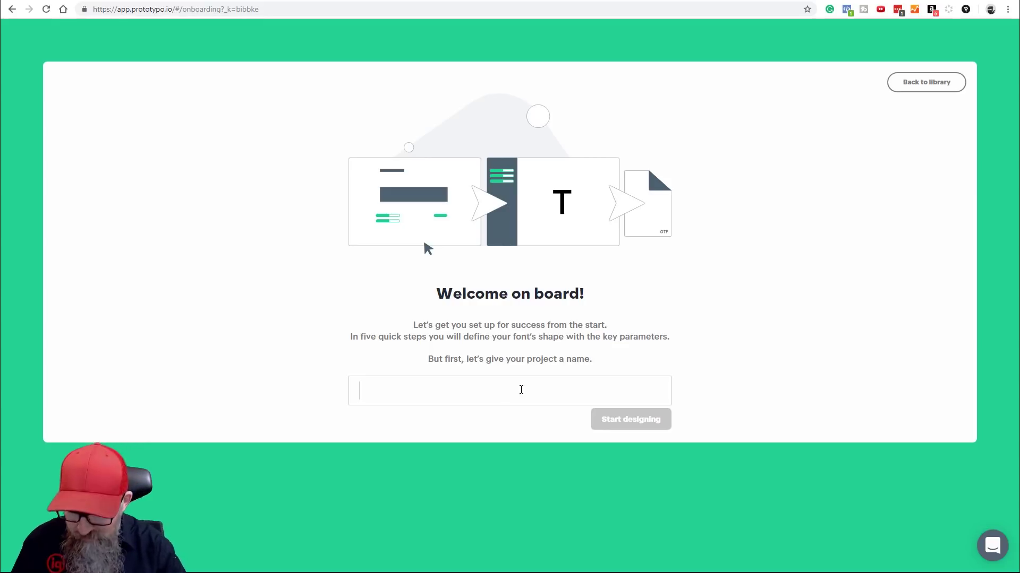
pyautogui.write('Pixels Fo')
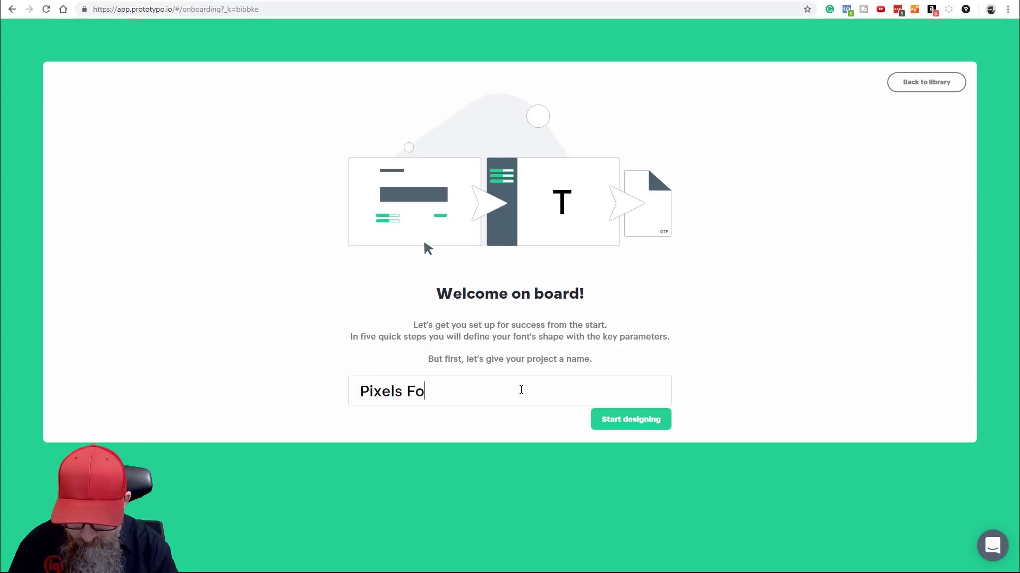
pyautogui.write('nt Test')
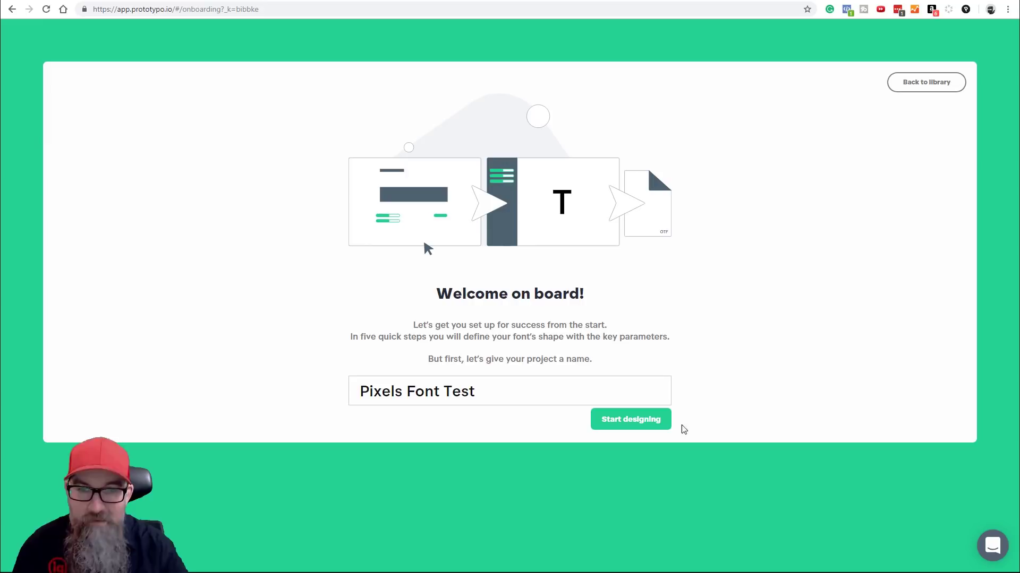
pyautogui.click(653, 428)
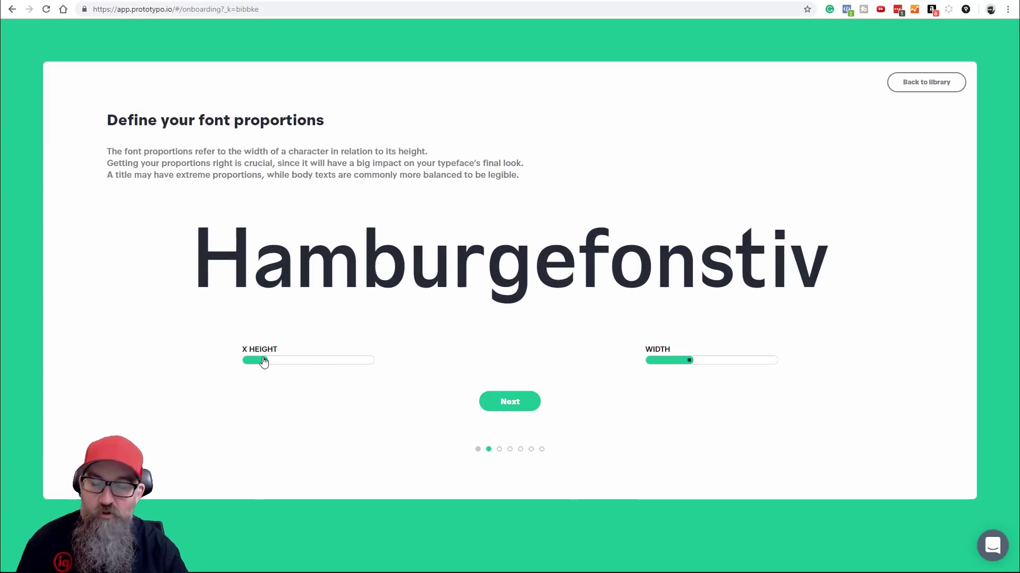
# Raise the font's X height to about four fifths of its range, reduce the width to its minimum and accept the proportions
pyautogui.moveTo(265, 366); pyautogui.dragTo(352, 364)
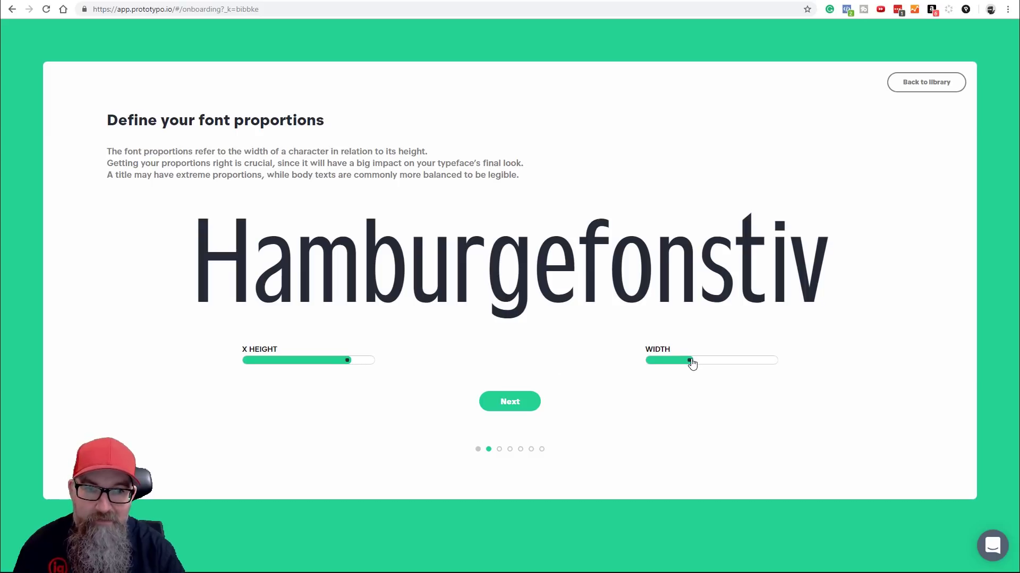
pyautogui.moveTo(635, 361); pyautogui.dragTo(633, 362)
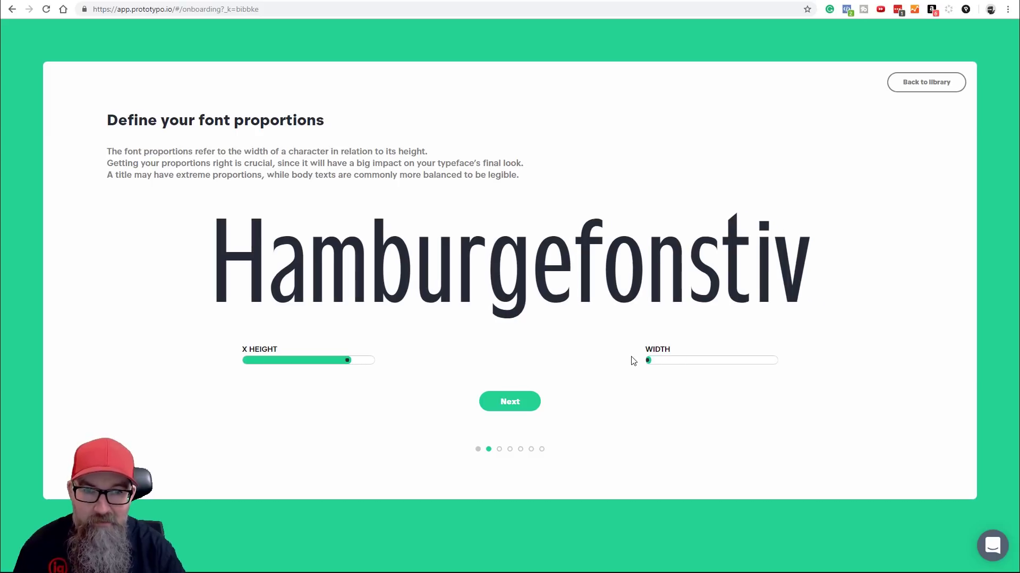
pyautogui.click(517, 405)
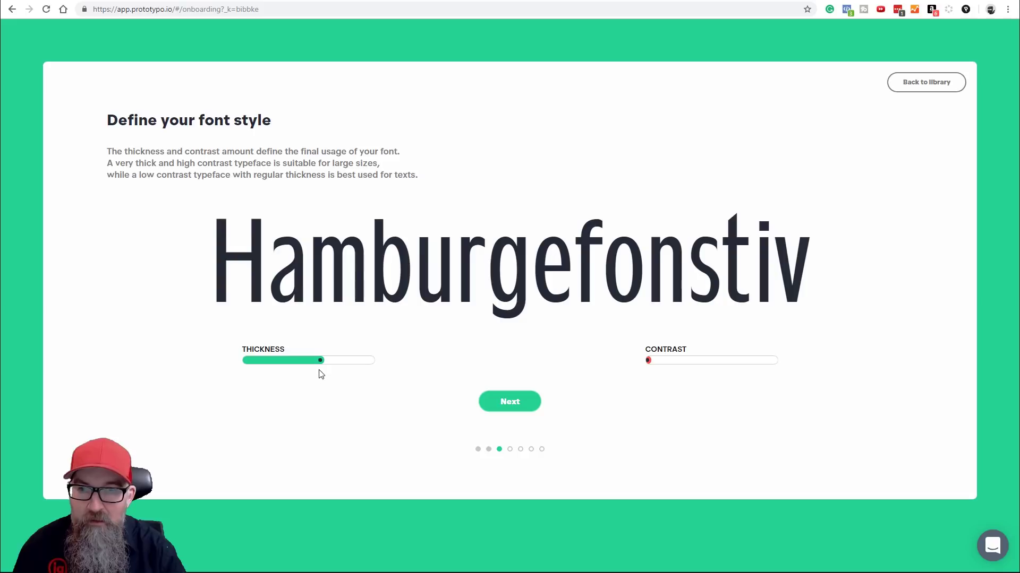
# Reduce the thickness to just under half its range at minimum contrast, set the descender to about one sixth, and accept both settings
pyautogui.moveTo(314, 368); pyautogui.dragTo(303, 367)
pyautogui.moveTo(661, 366); pyautogui.dragTo(670, 367)
pyautogui.click(650, 365)
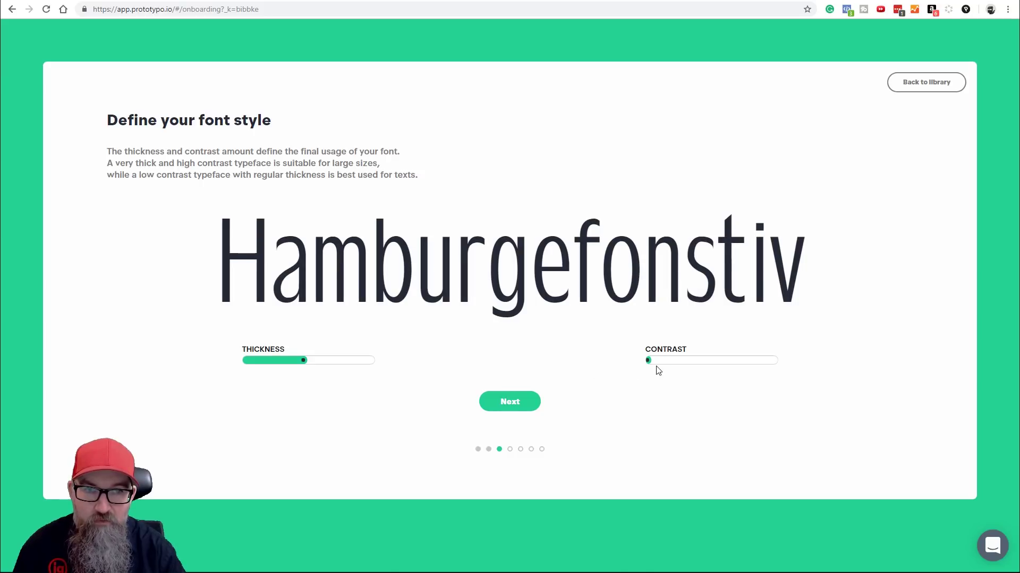
pyautogui.click(523, 403)
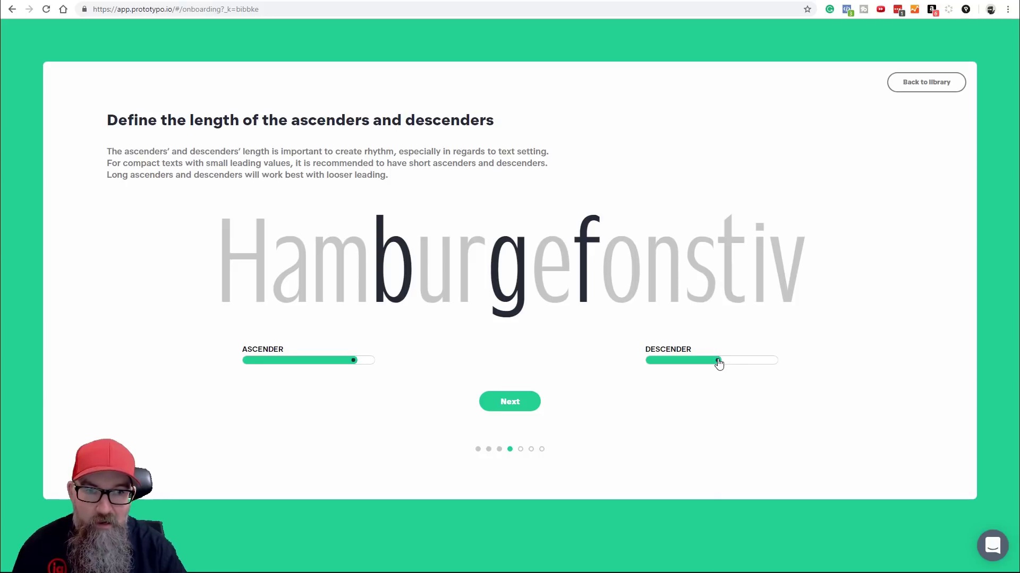
pyautogui.moveTo(690, 363); pyautogui.dragTo(675, 363)
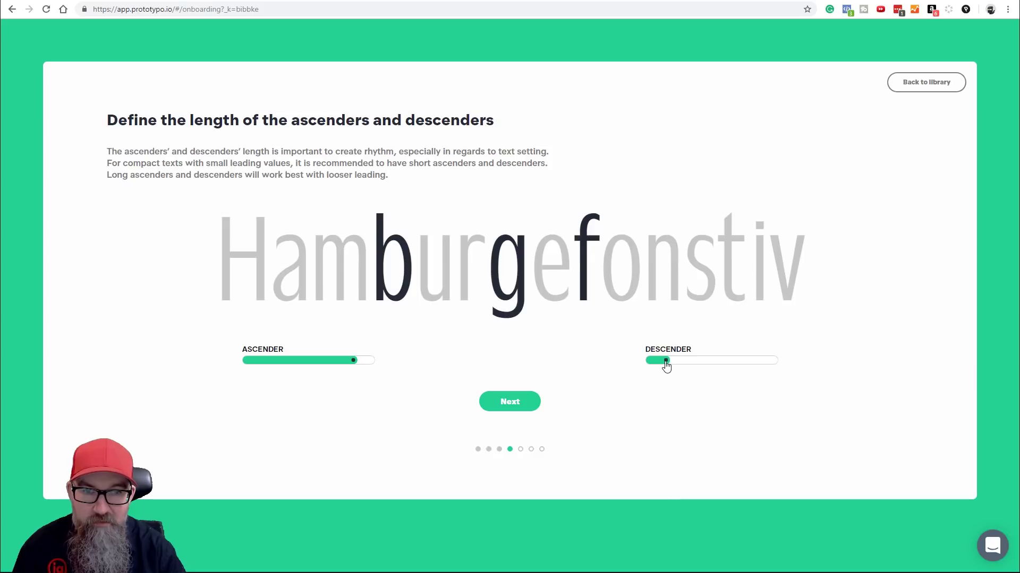
pyautogui.click(524, 403)
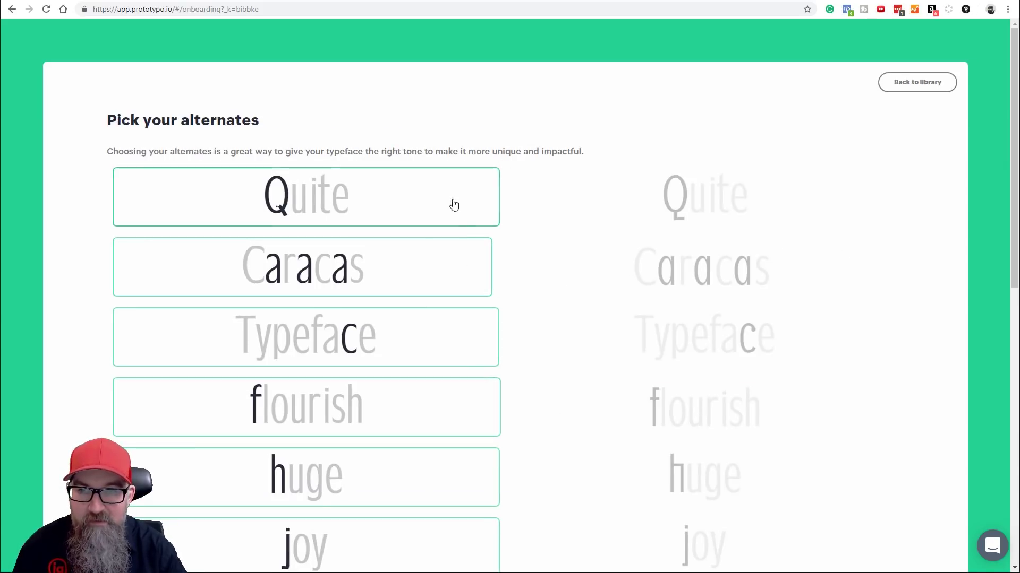
# Choose the second alternate for the "a" in "Caracas" and the second "t" style in "Pretty", and accept the alternates
pyautogui.click(685, 264)
pyautogui.scroll(-3, 576, 300)
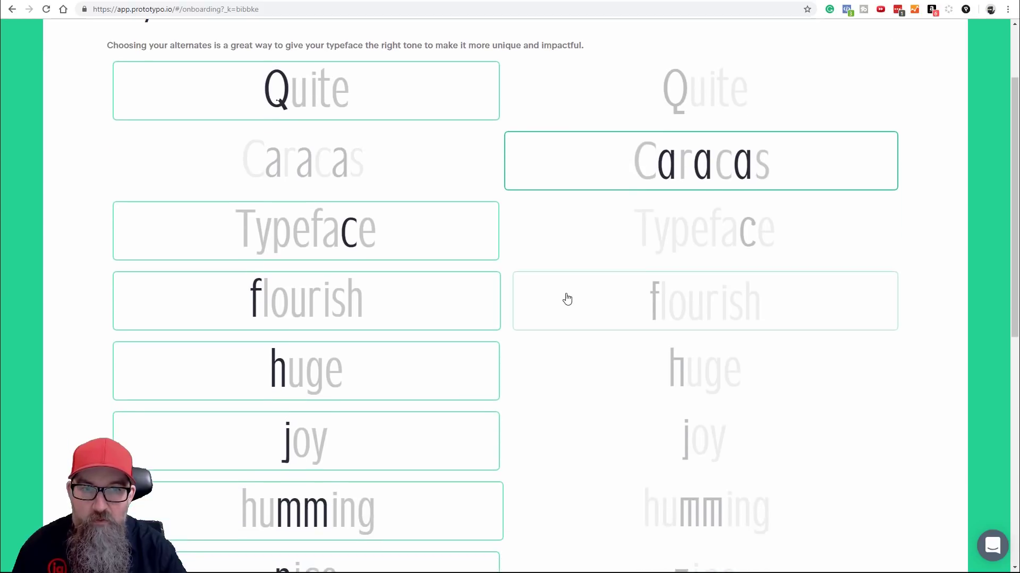
pyautogui.scroll(-1, 659, 254)
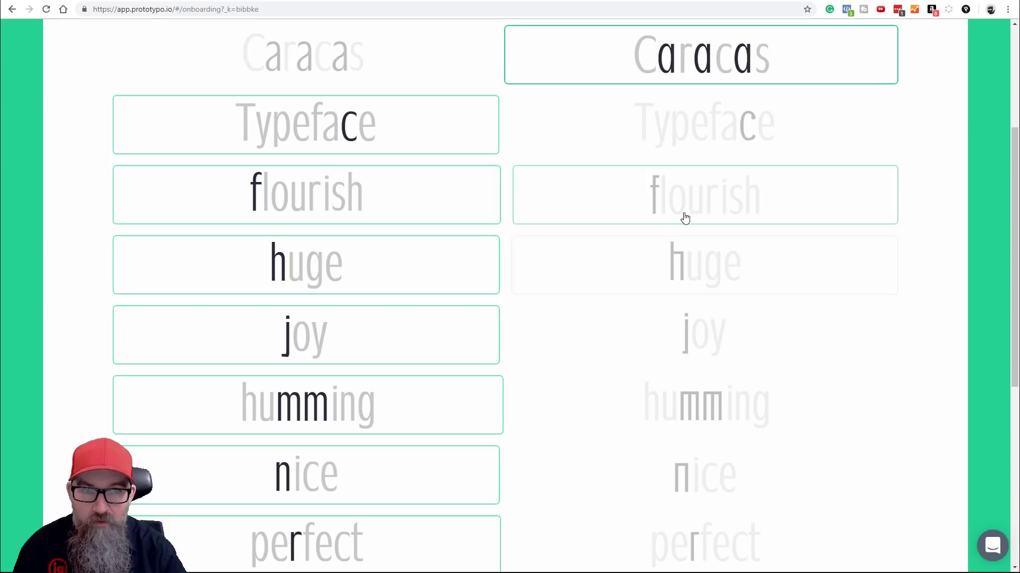
pyautogui.scroll(-4, 291, 371)
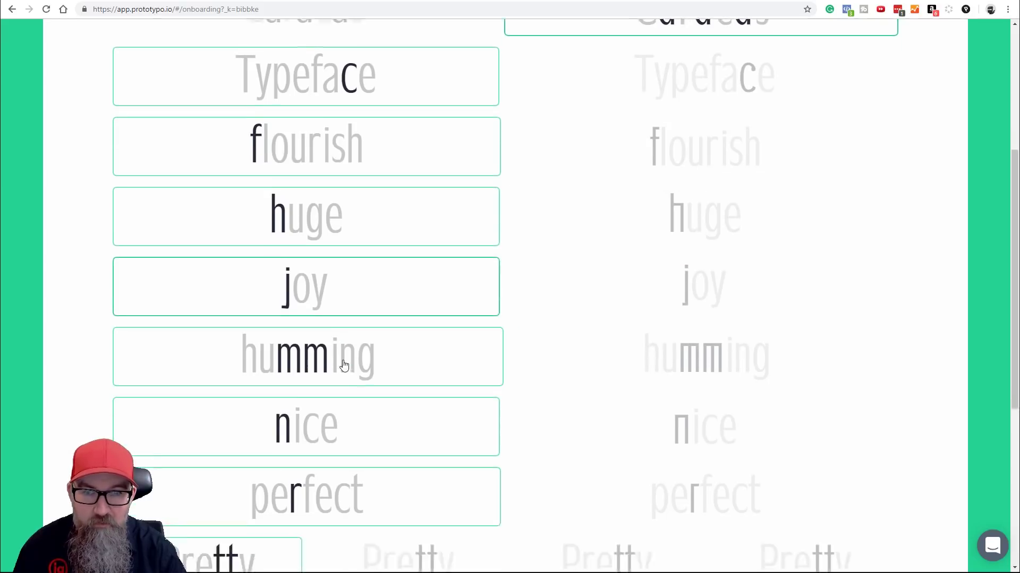
pyautogui.scroll(-2, 413, 319)
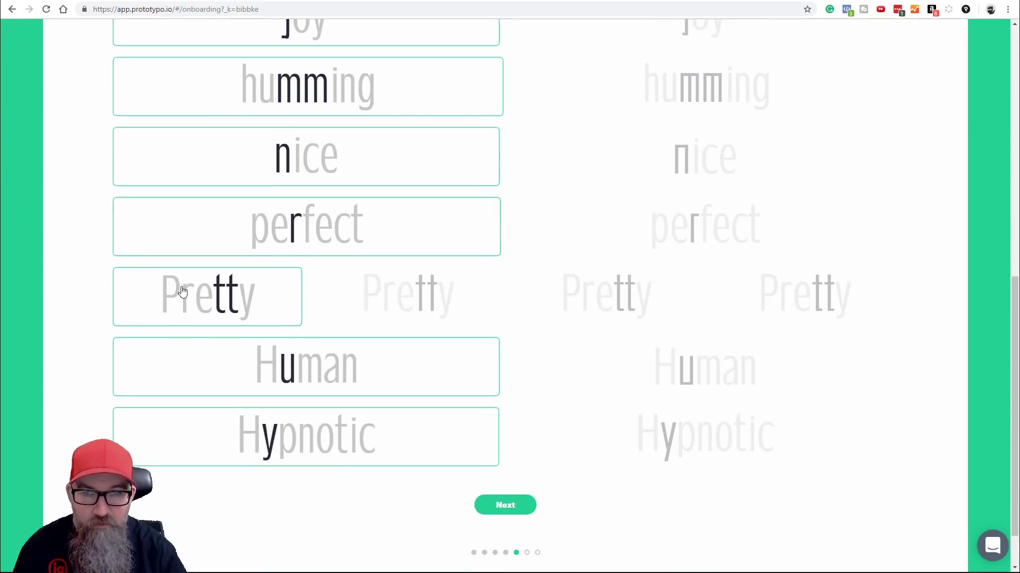
pyautogui.click(431, 301)
pyautogui.scroll(-2, 426, 373)
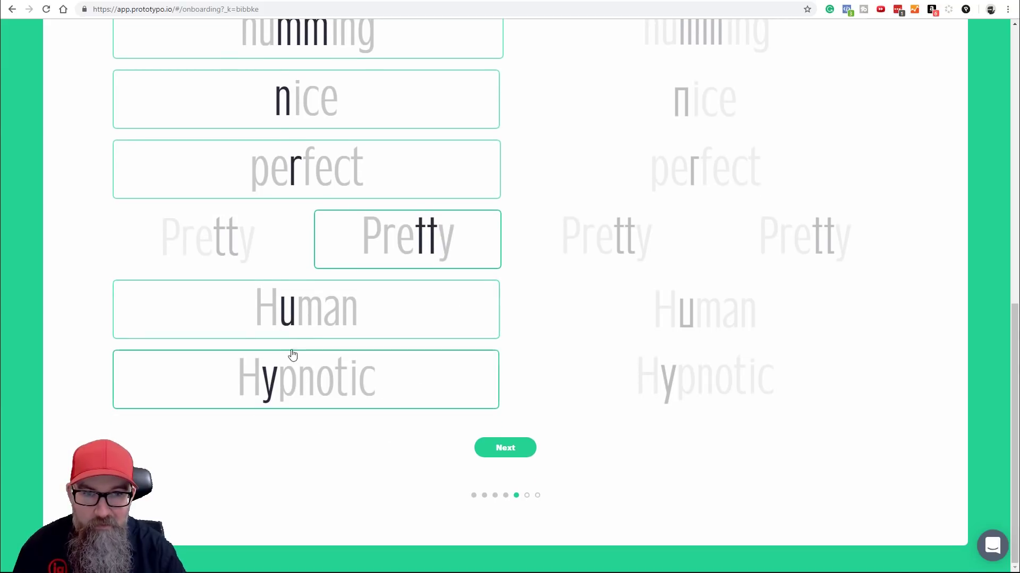
pyautogui.click(518, 449)
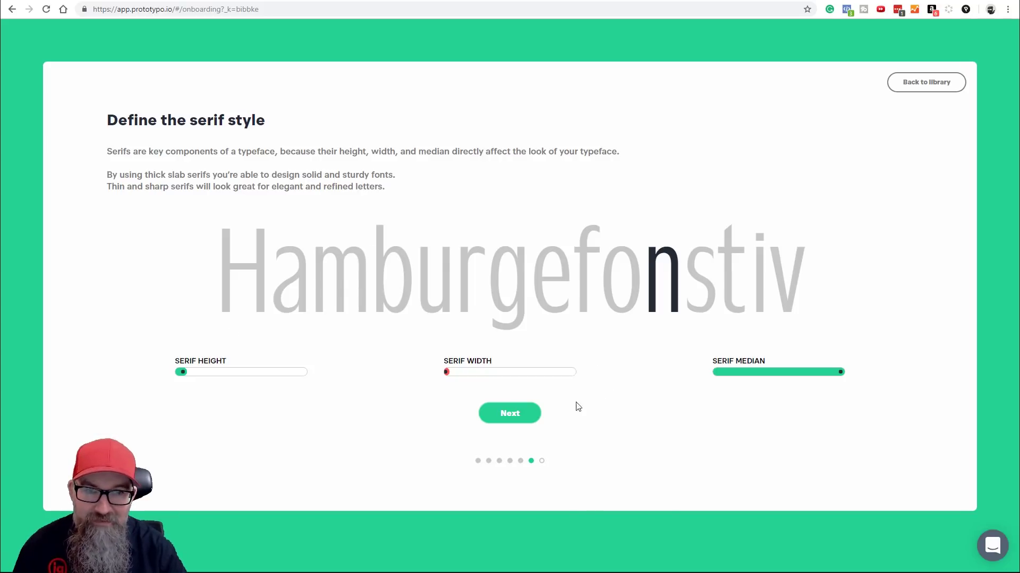
# Accept the serif style as it is and finish the onboarding to enter the font editor
pyautogui.click(524, 420)
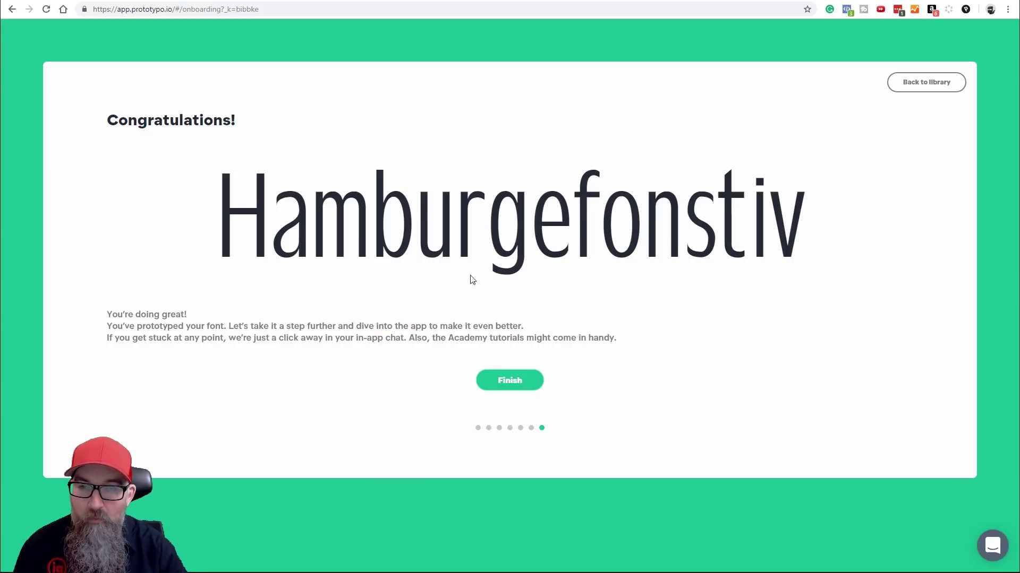
pyautogui.click(516, 391)
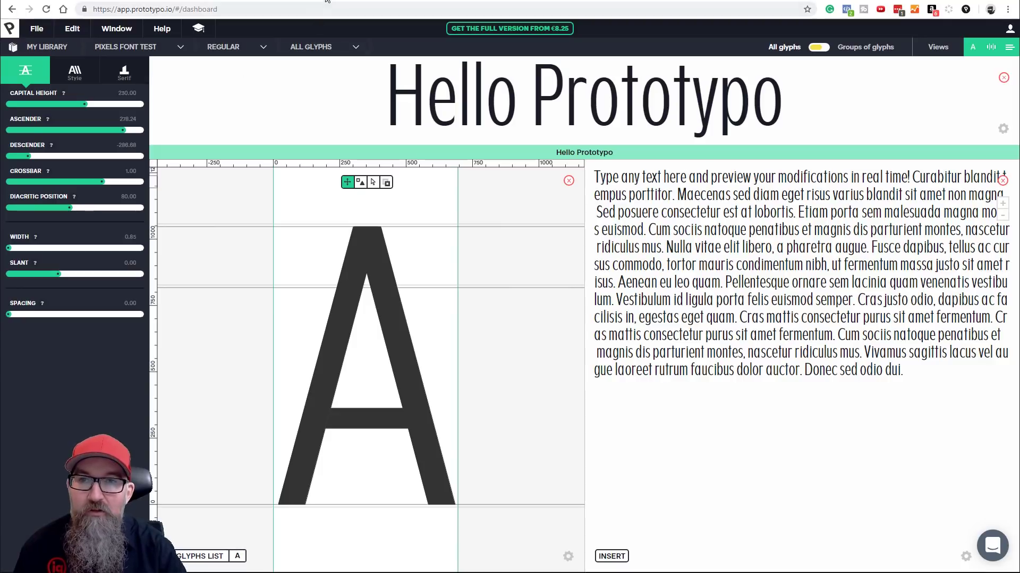
# Open the Academy and look through its tutorial courses, such as managing projects, sliders, the glyphs list and components
pyautogui.click(198, 29)
pyautogui.scroll(-2, 505, 344)
pyautogui.scroll(2, 505, 344)
pyautogui.scroll(-7, 350, 394)
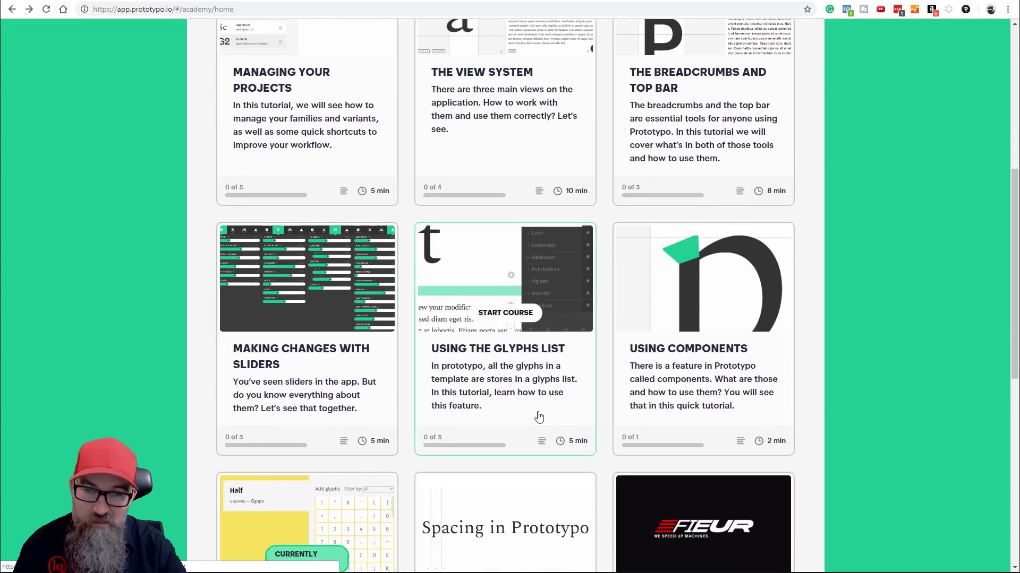
pyautogui.scroll(3, 682, 397)
pyautogui.scroll(3, 681, 397)
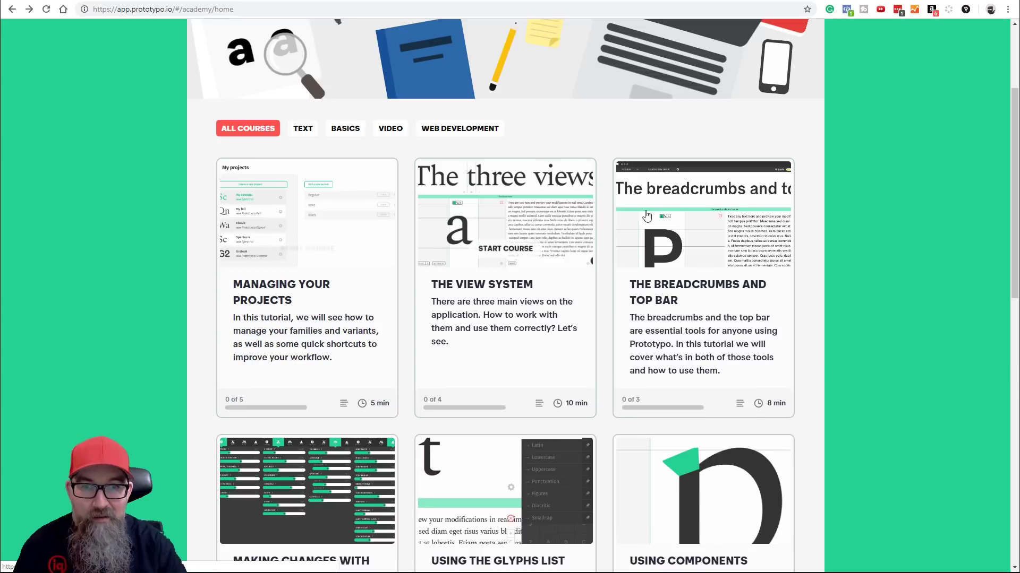
pyautogui.scroll(-5, 403, 348)
pyautogui.scroll(1, 401, 346)
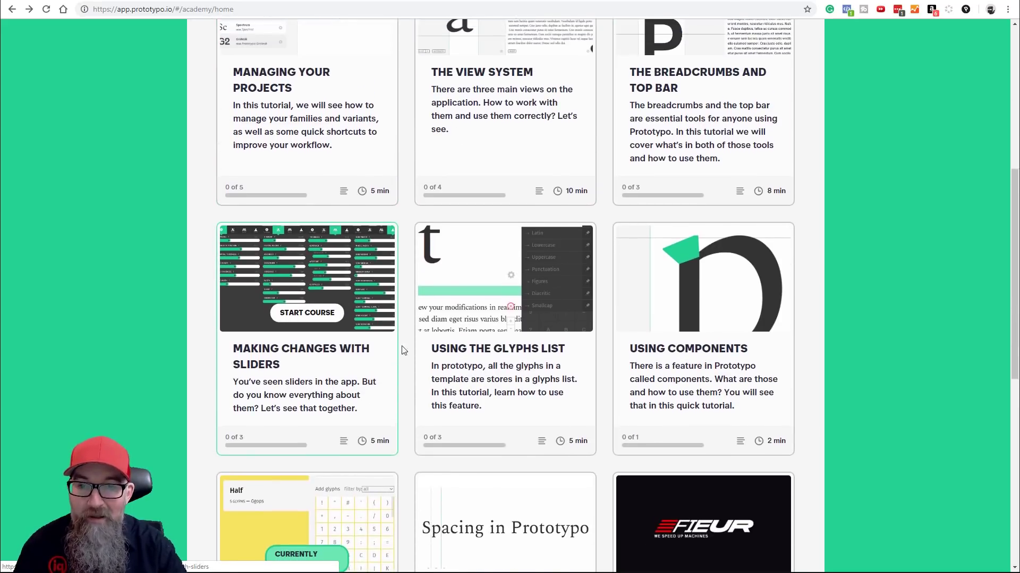
pyautogui.scroll(-2, 420, 319)
pyautogui.scroll(8, 423, 308)
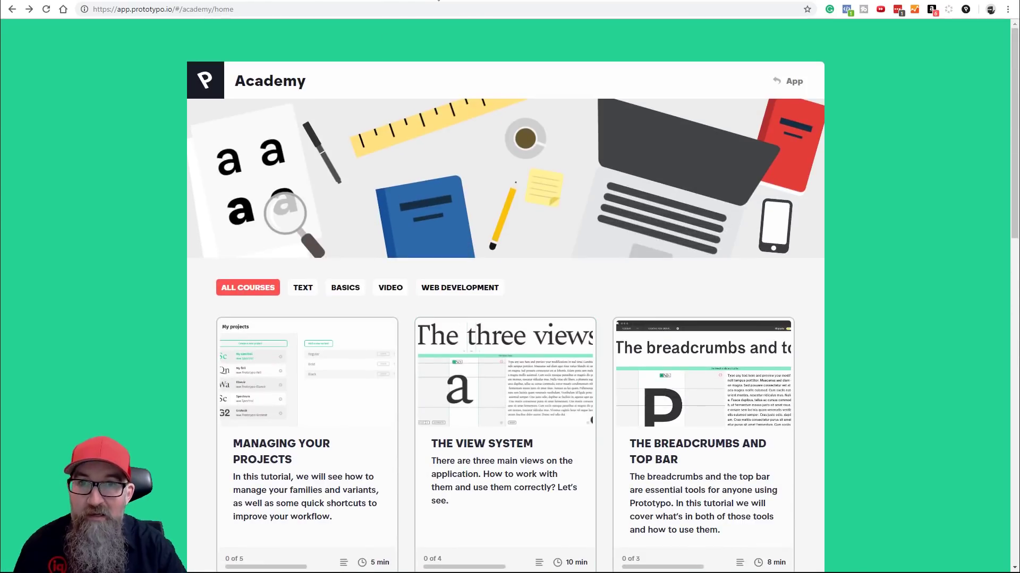
# Switch to the prototypoApp YouTube channel and examine its playlists and recent activities
pyautogui.click(439, 1)
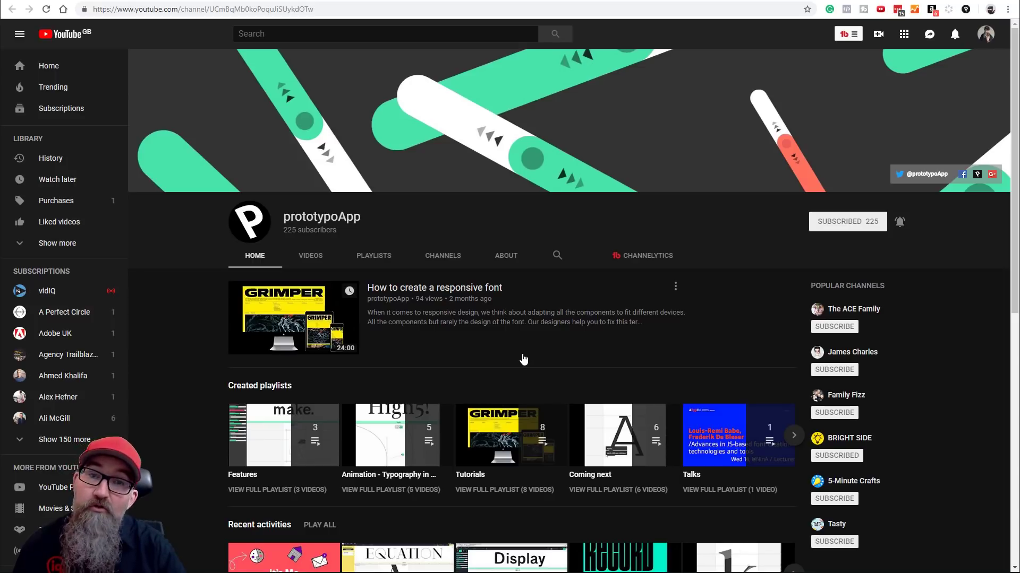
pyautogui.scroll(-3, 523, 359)
pyautogui.scroll(3, 518, 363)
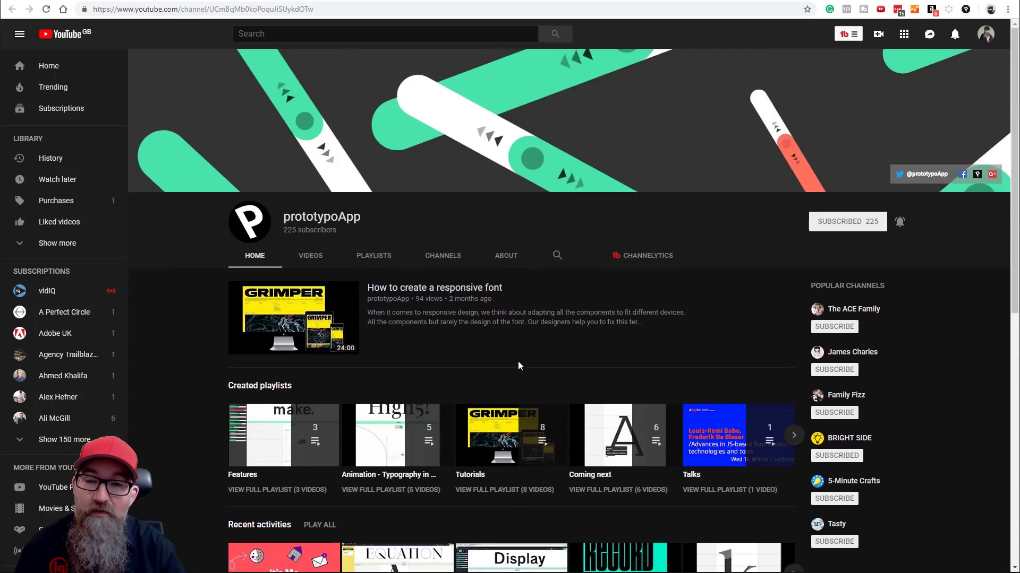
# Return to the Prototypo editor and toggle the paragraph text view and the glyph view off and back on
pyautogui.click(66, 0)
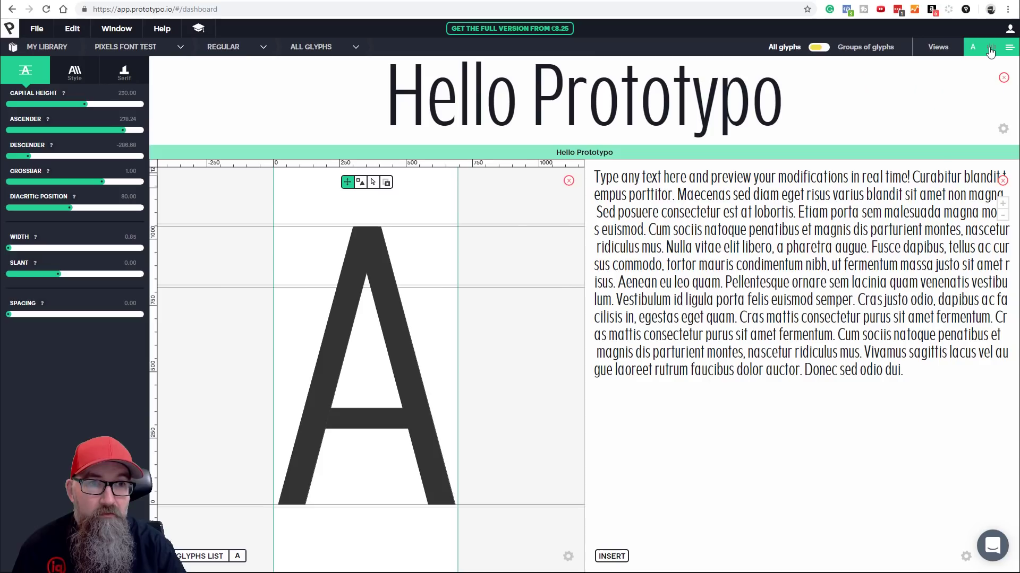
pyautogui.click(1007, 50)
pyautogui.click(1008, 52)
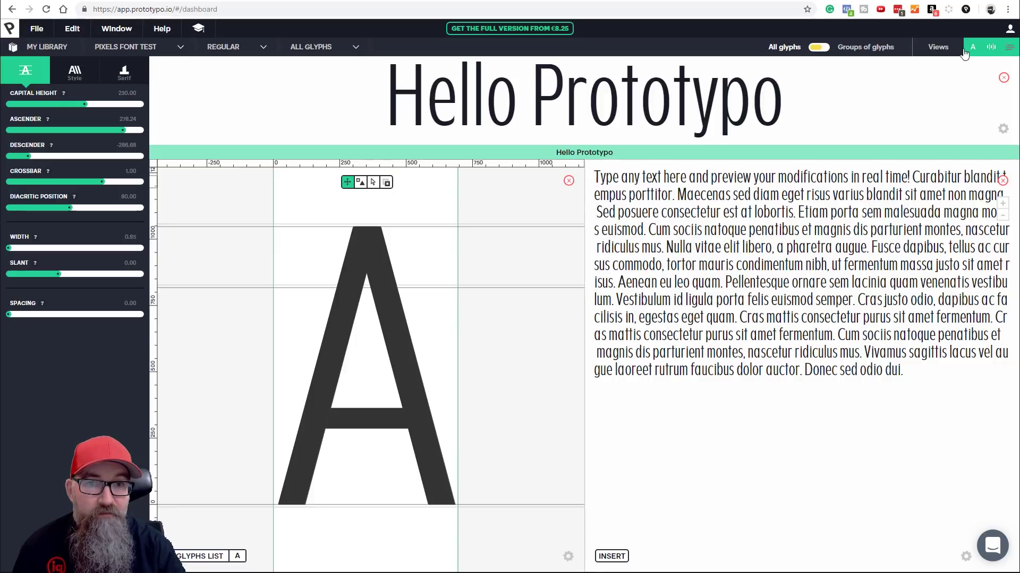
pyautogui.click(970, 50)
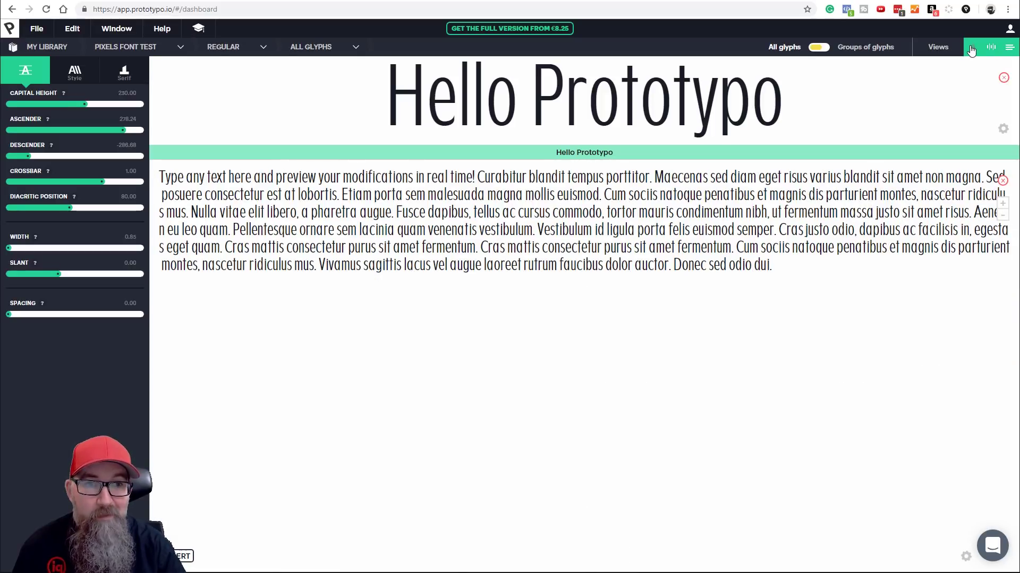
pyautogui.click(971, 51)
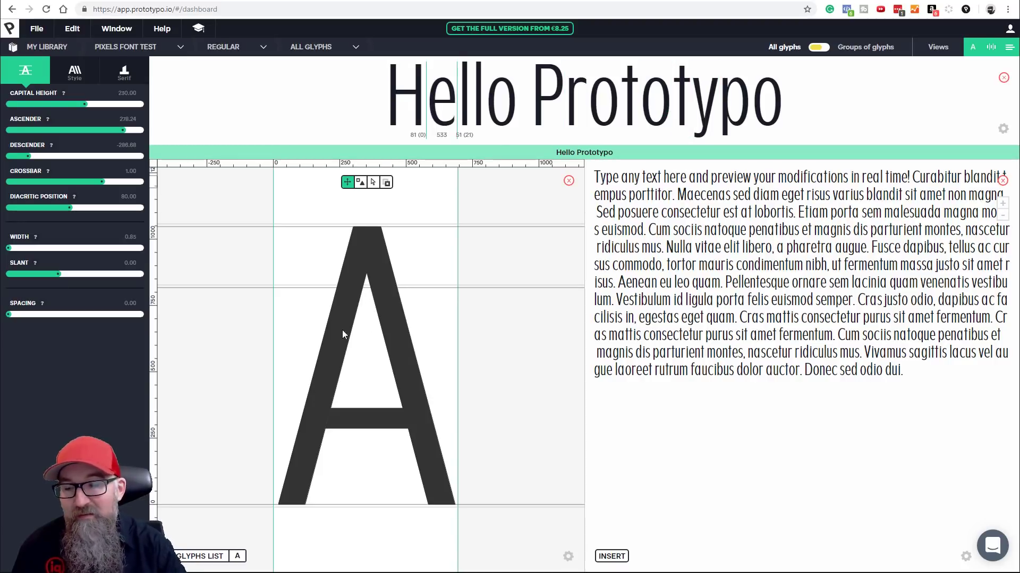
# Open the glyphs list, browse the full set of characters including the accented letters, and close the list
pyautogui.click(201, 557)
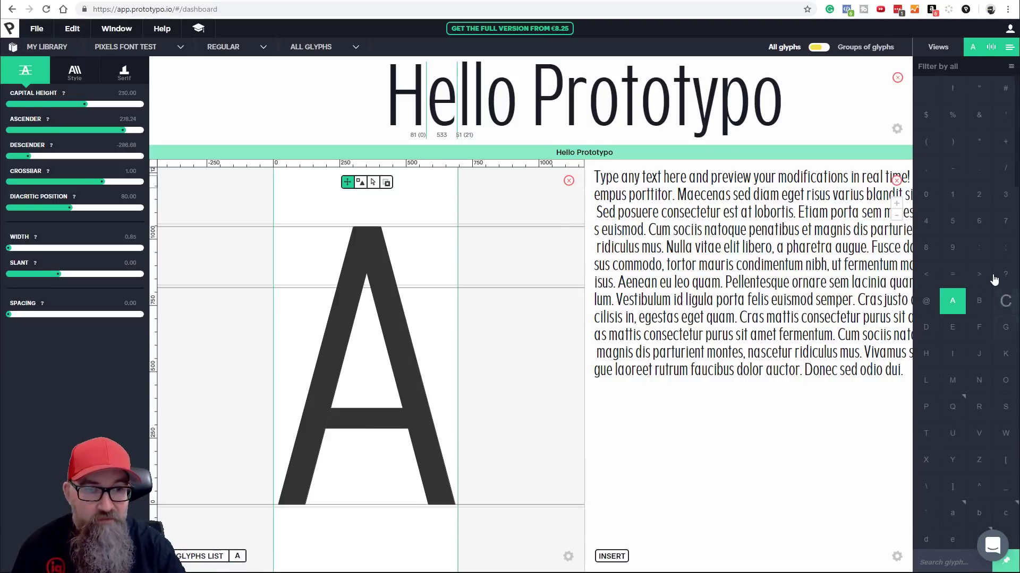
pyautogui.scroll(-15, 993, 319)
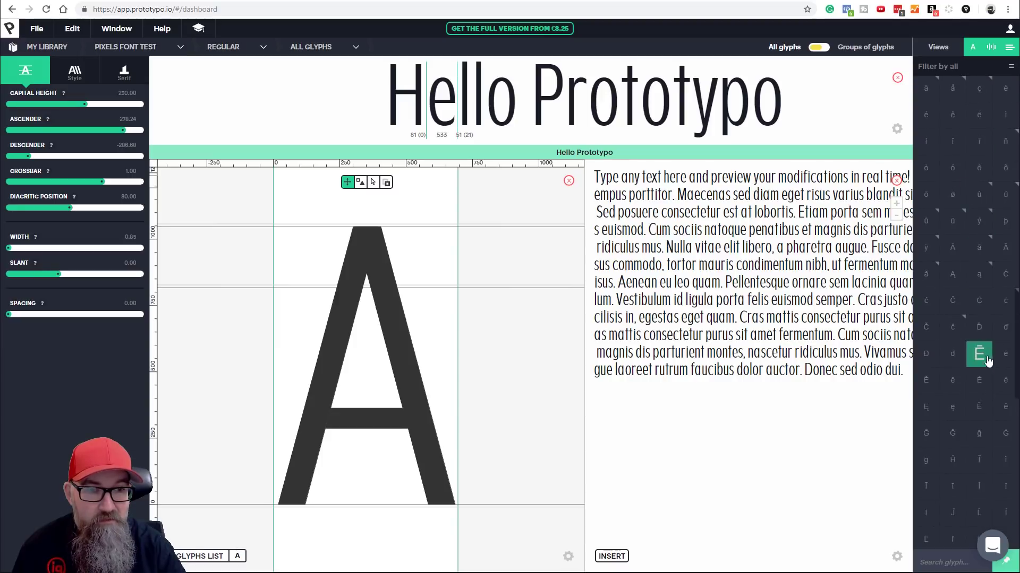
pyautogui.scroll(-10, 1018, 482)
pyautogui.scroll(20, 1017, 482)
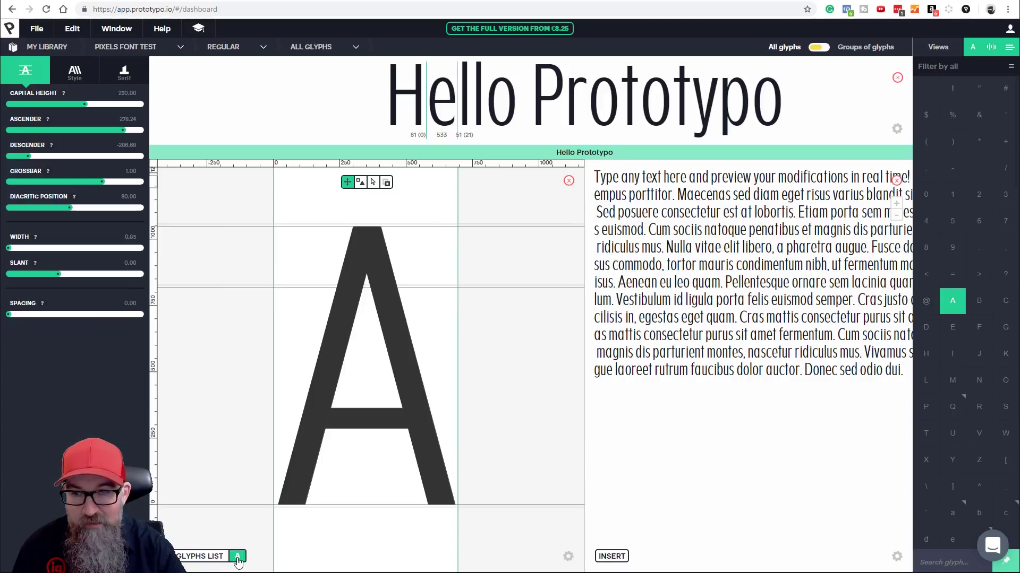
pyautogui.click(214, 558)
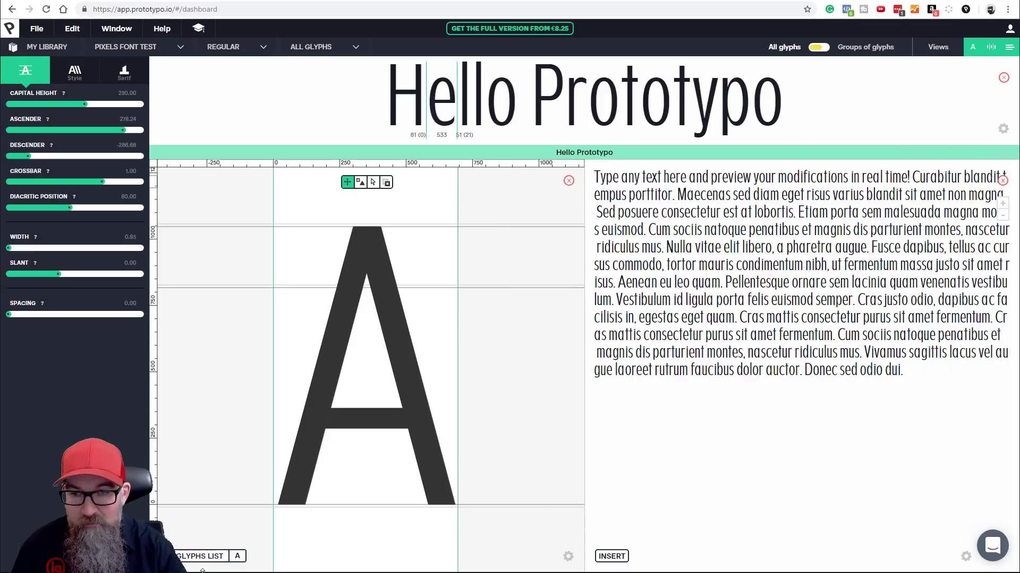
# Reopen the glyphs list and preview the K and B glyphs before returning to the A glyph
pyautogui.click(227, 558)
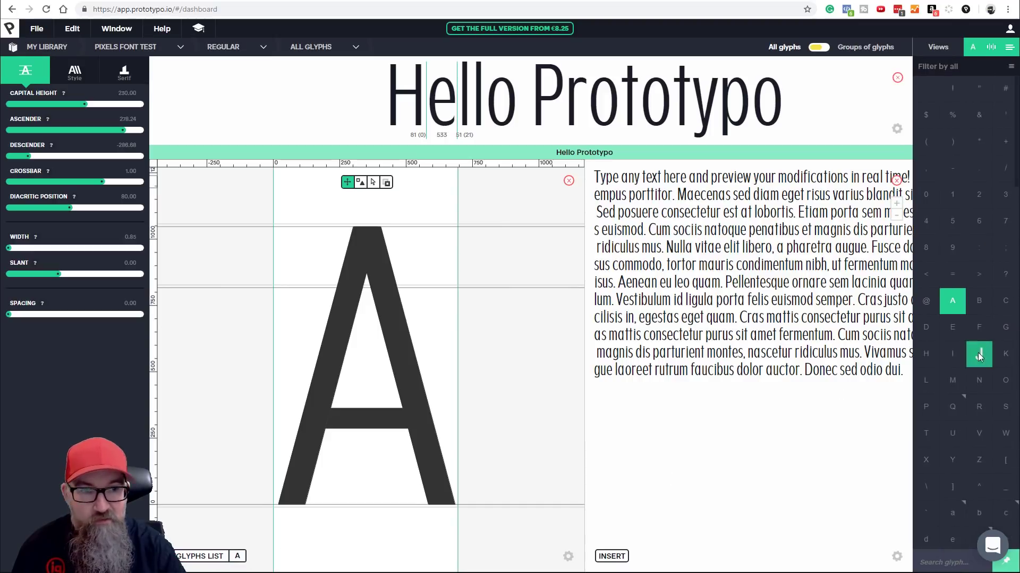
pyautogui.click(1007, 359)
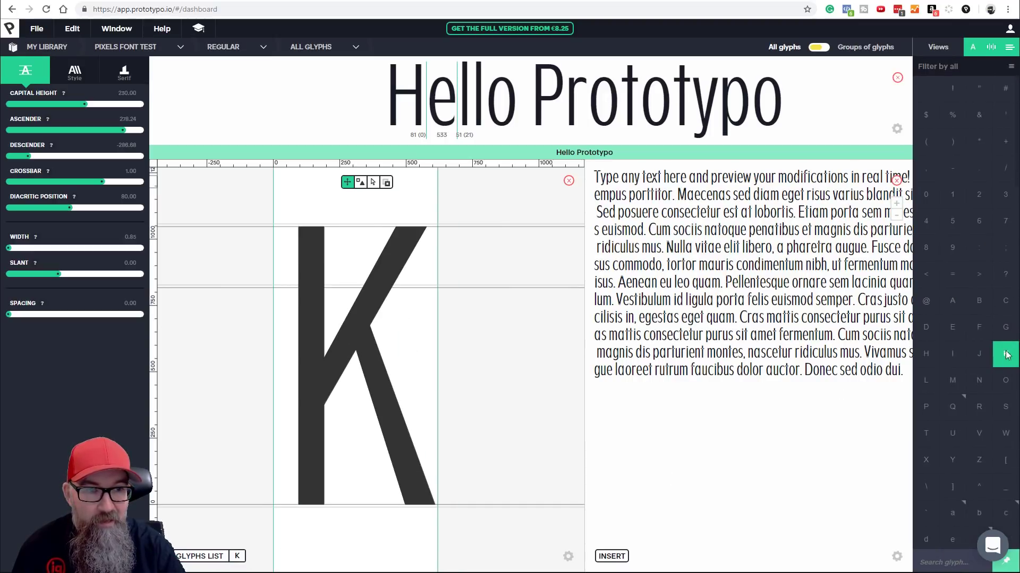
pyautogui.click(979, 302)
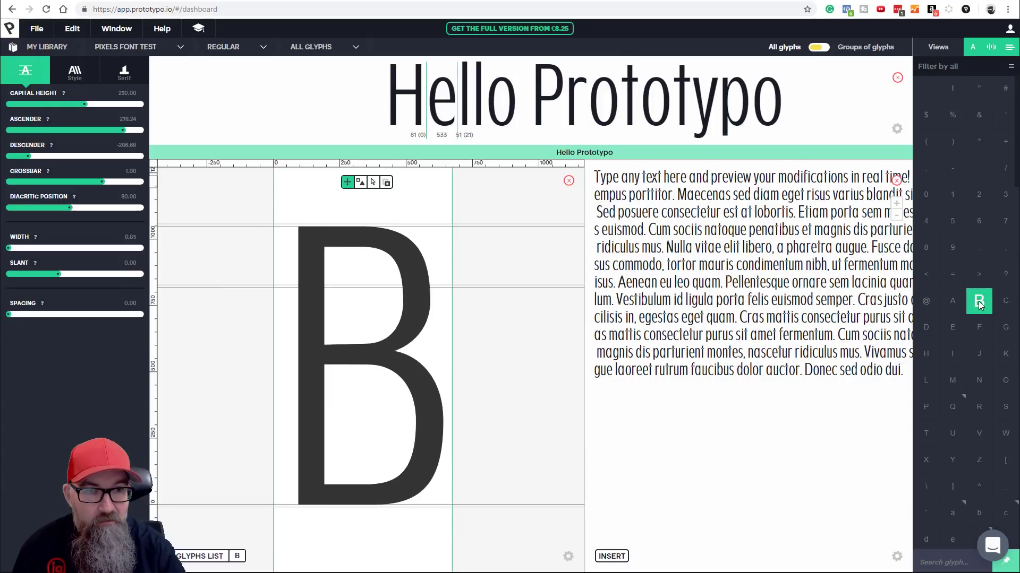
pyautogui.click(943, 310)
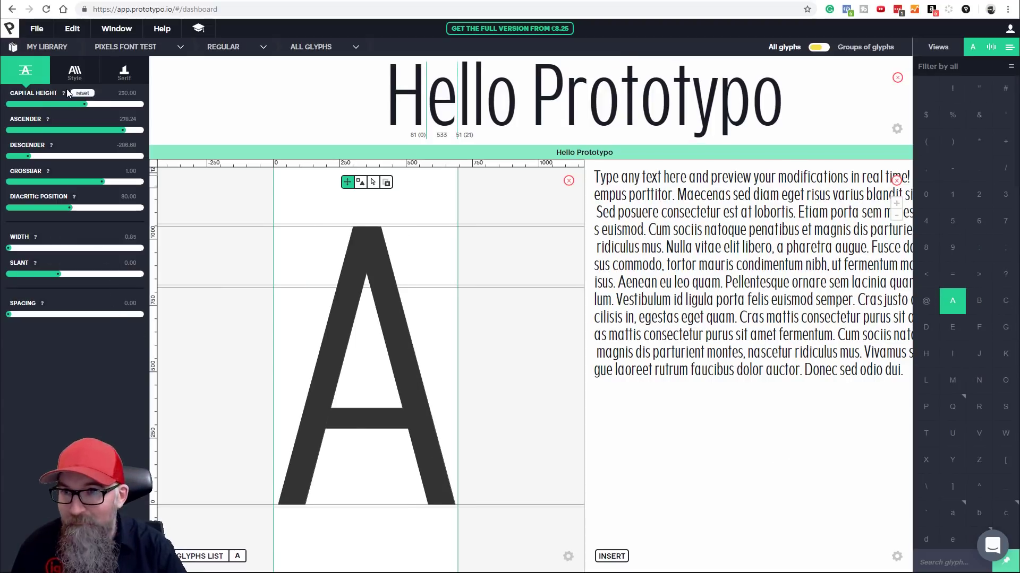
# Set the capital height to about 231, the ascender to about 264 and the descender to about -280
pyautogui.moveTo(83, 108)
pyautogui.mouseDown()
pyautogui.moveTo(69, 108)
pyautogui.moveTo(125, 110)
pyautogui.moveTo(61, 114)
pyautogui.moveTo(80, 115)
pyautogui.mouseUp()
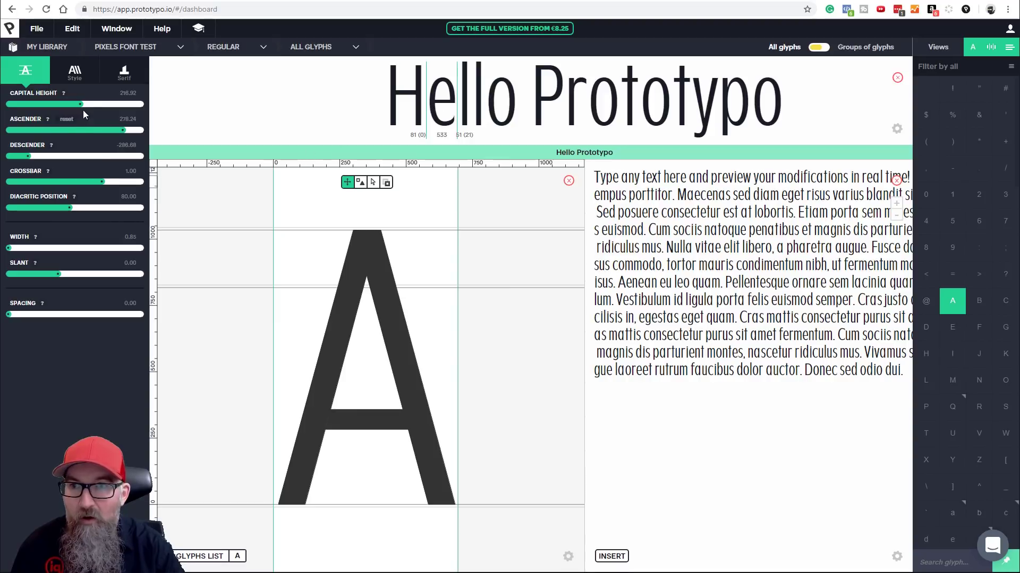
pyautogui.moveTo(82, 111); pyautogui.dragTo(125, 132)
pyautogui.moveTo(31, 158); pyautogui.dragTo(37, 155)
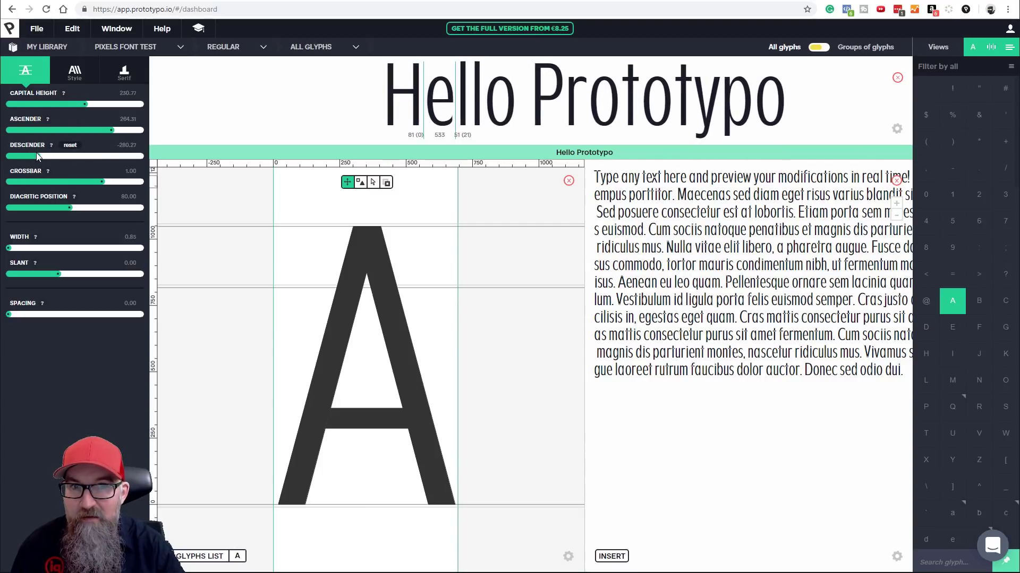
# Set the crossbar to 0.99, diacritic position to about 75.5, width to 0.99, slant to about 3.3 and spacing to about 0.17
pyautogui.moveTo(101, 182)
pyautogui.mouseDown()
pyautogui.moveTo(31, 181)
pyautogui.moveTo(91, 181)
pyautogui.mouseUp()
pyautogui.moveTo(9, 248); pyautogui.dragTo(71, 281)
pyautogui.moveTo(10, 317); pyautogui.dragTo(46, 315)
pyautogui.moveTo(30, 309); pyautogui.dragTo(28, 310)
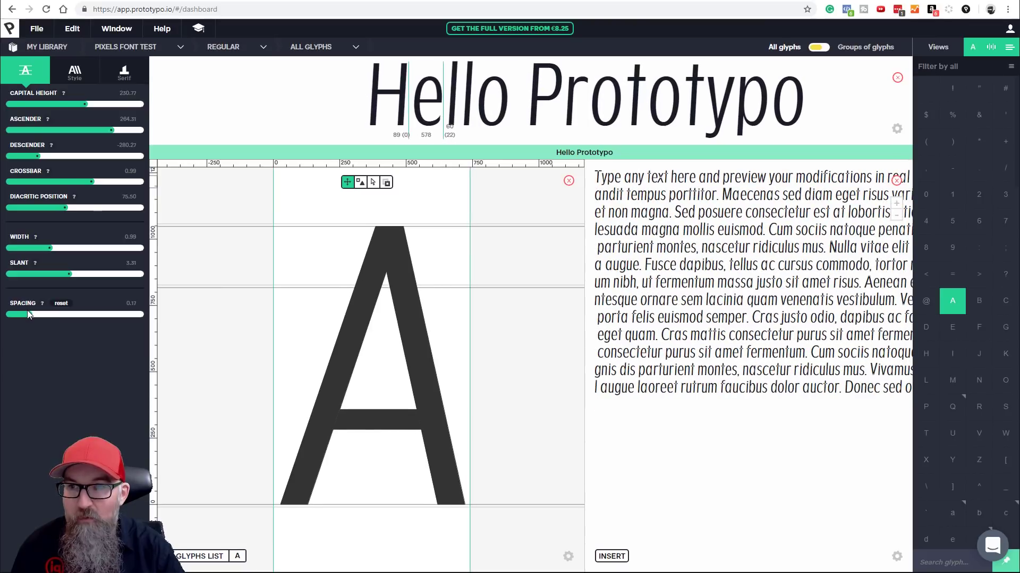
# Open the style parameters and raise the font's thickness to about 90
pyautogui.click(74, 70)
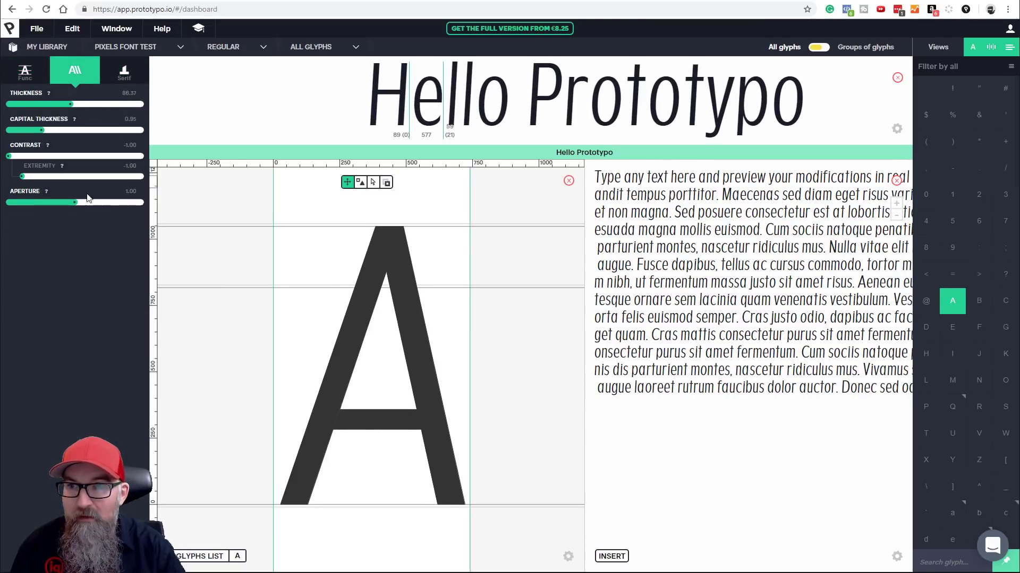
pyautogui.moveTo(70, 105)
pyautogui.mouseDown()
pyautogui.moveTo(94, 109)
pyautogui.moveTo(73, 118)
pyautogui.mouseUp()
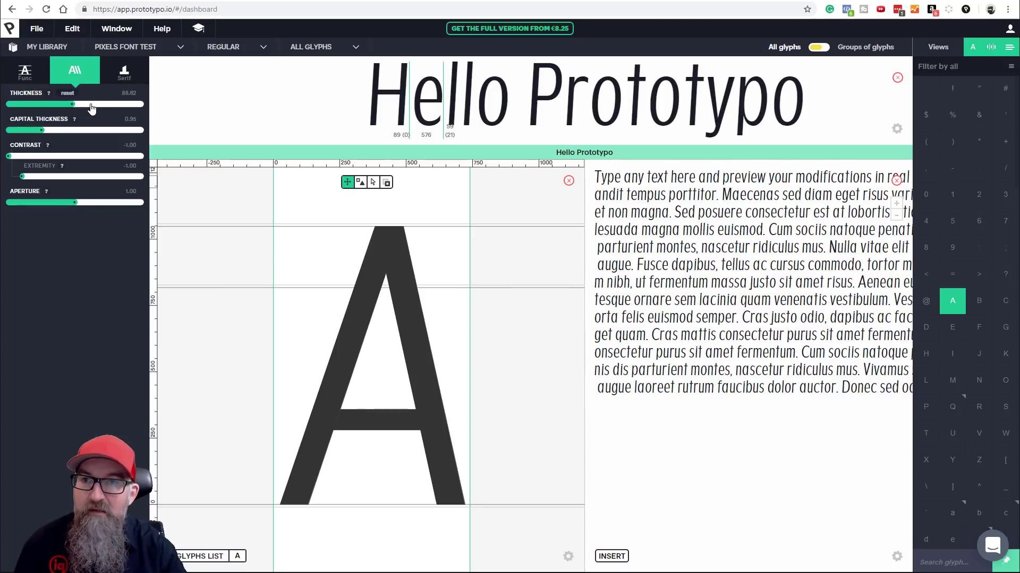
# Set the font's thickness to about 118, capital thickness to about 0.98 and aperture to about 1.20
pyautogui.moveTo(77, 106); pyautogui.dragTo(106, 104)
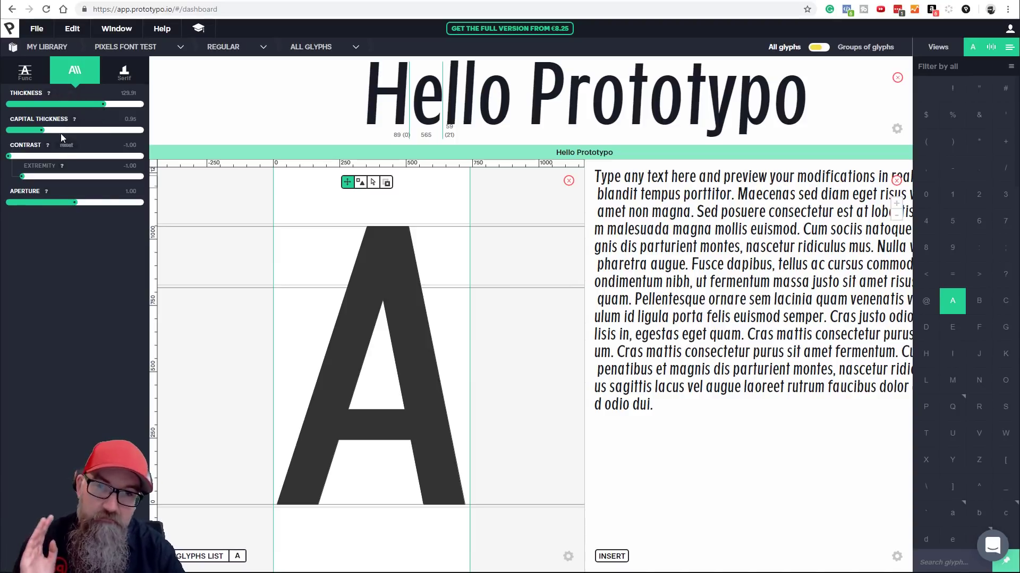
pyautogui.moveTo(105, 105); pyautogui.dragTo(94, 108)
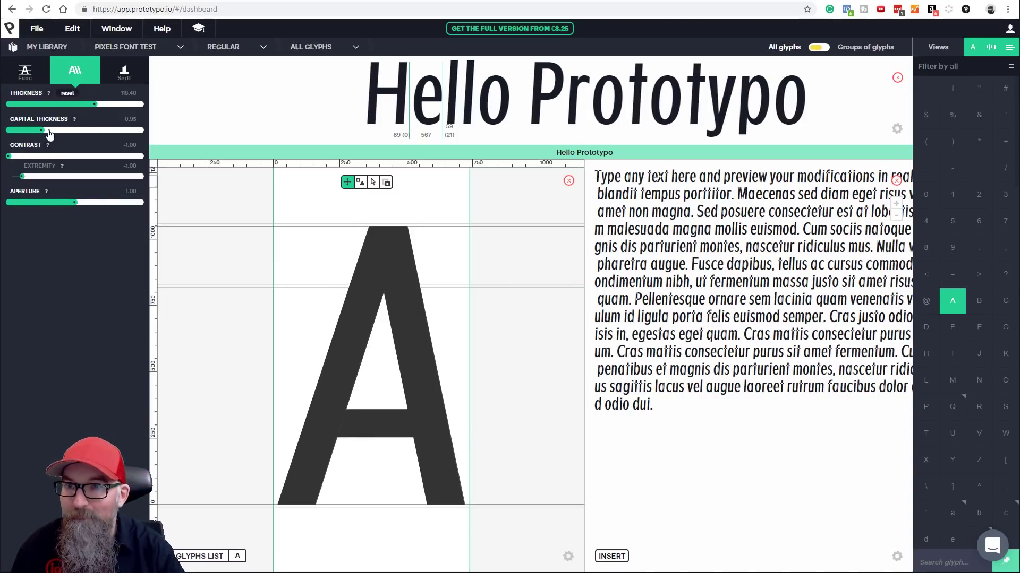
pyautogui.moveTo(43, 132)
pyautogui.mouseDown()
pyautogui.moveTo(85, 135)
pyautogui.moveTo(61, 135)
pyautogui.mouseUp()
pyautogui.moveTo(75, 203); pyautogui.dragTo(46, 200)
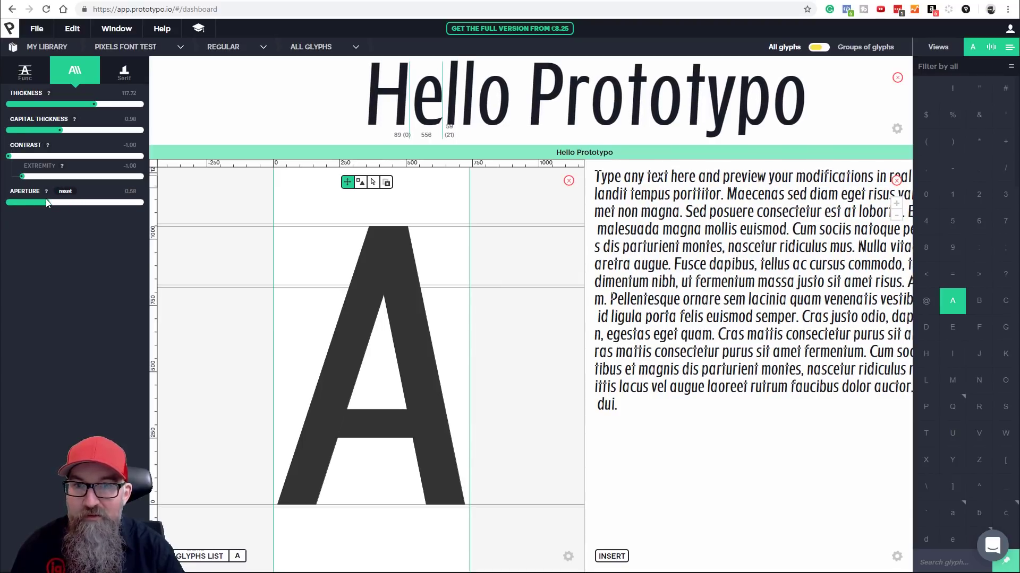
pyautogui.moveTo(46, 206); pyautogui.dragTo(93, 205)
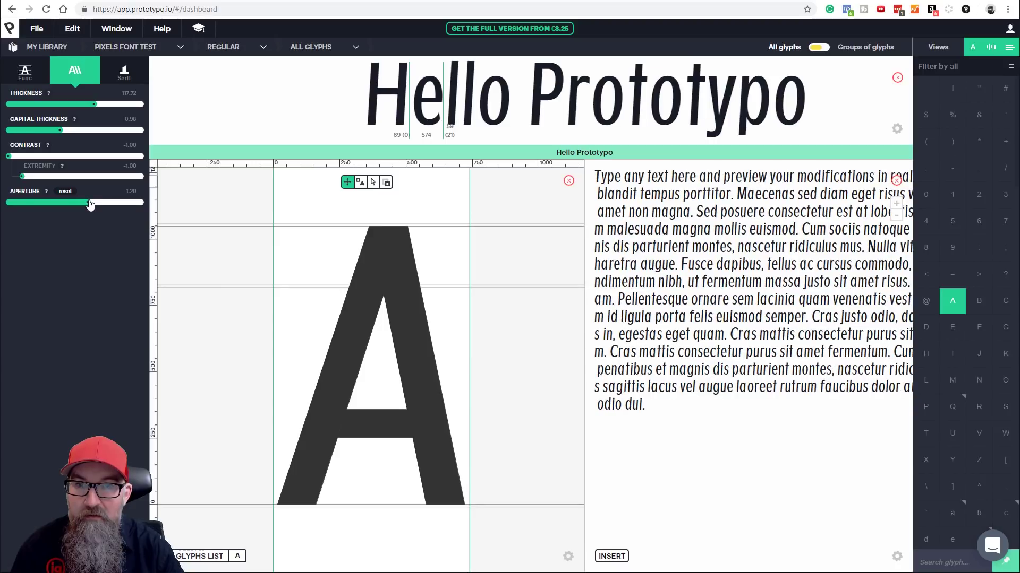
# Display the lowercase t glyph and set the serif width to about 20 in the serif parameters
pyautogui.click(126, 74)
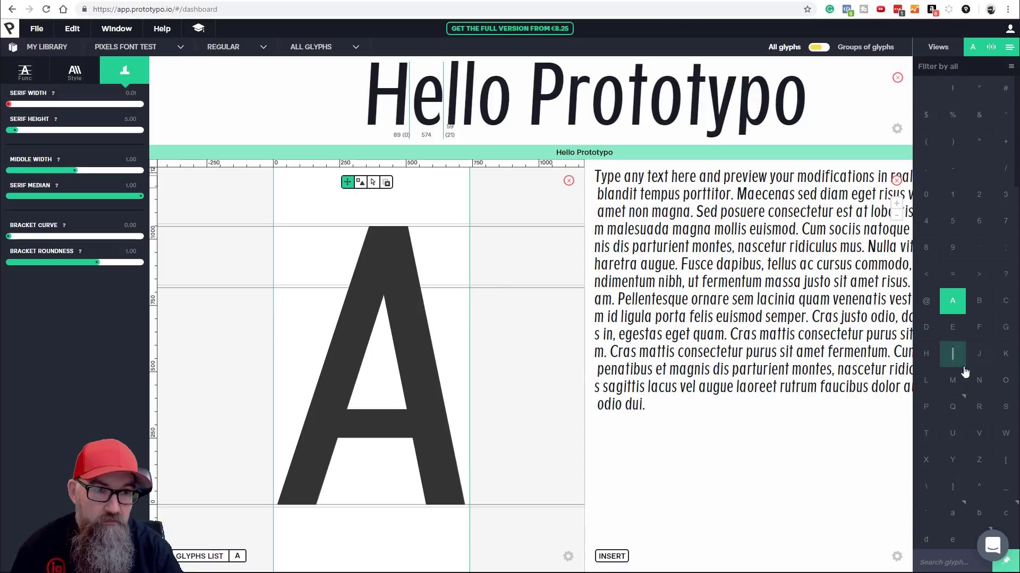
pyautogui.scroll(-3, 976, 371)
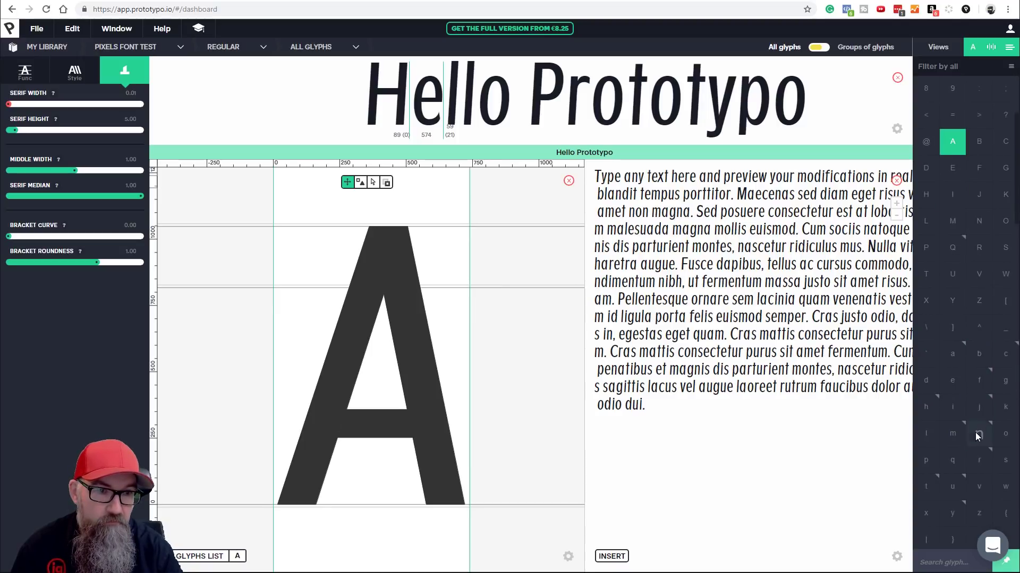
pyautogui.scroll(-1, 977, 443)
pyautogui.click(933, 440)
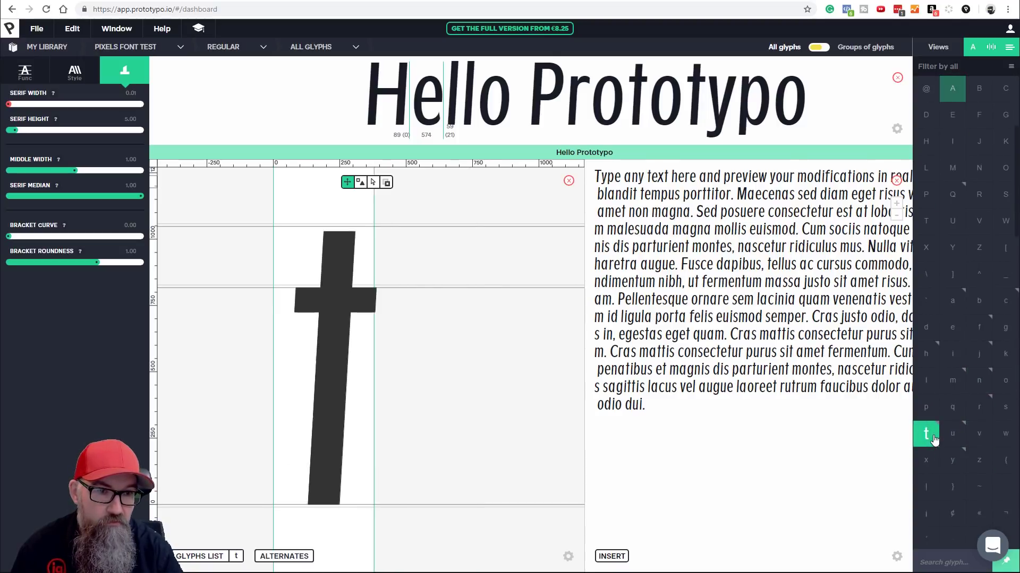
pyautogui.click(22, 104)
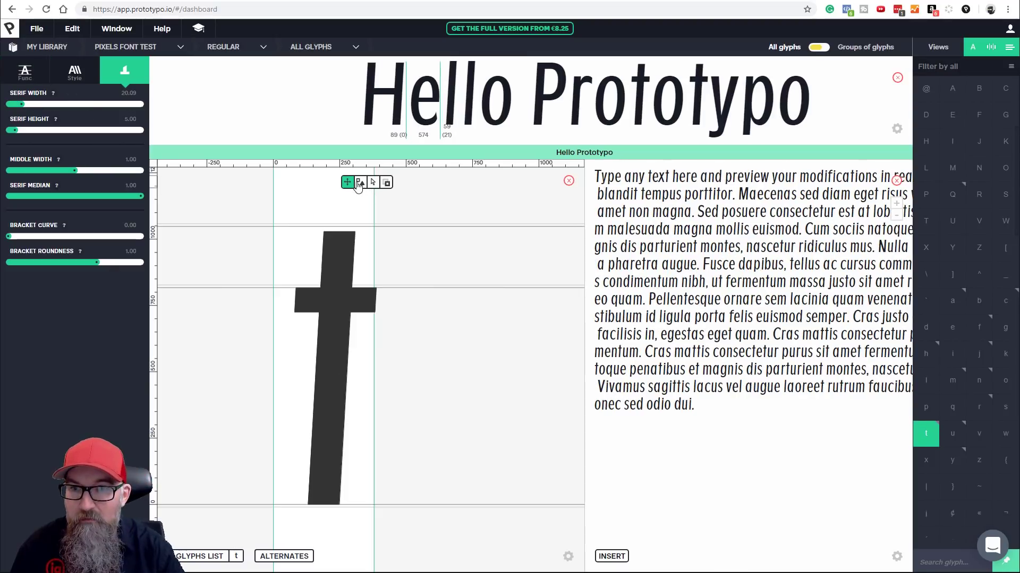
# Edit the t glyph's nodes, moving the stem's upper-left point to about X 184, Y 940 and pulling the stem's right-edge handle downward
pyautogui.click(360, 184)
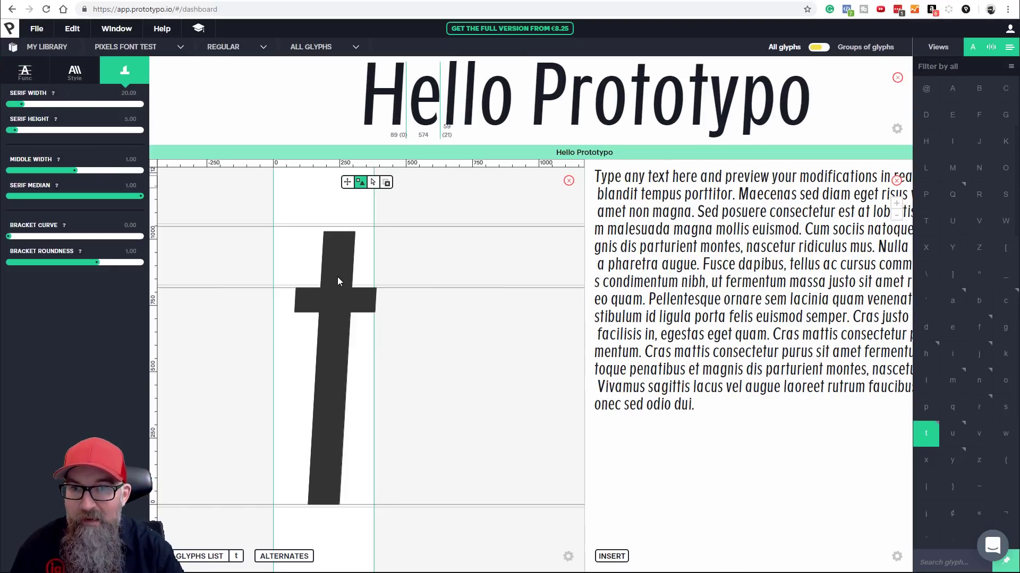
pyautogui.click(373, 183)
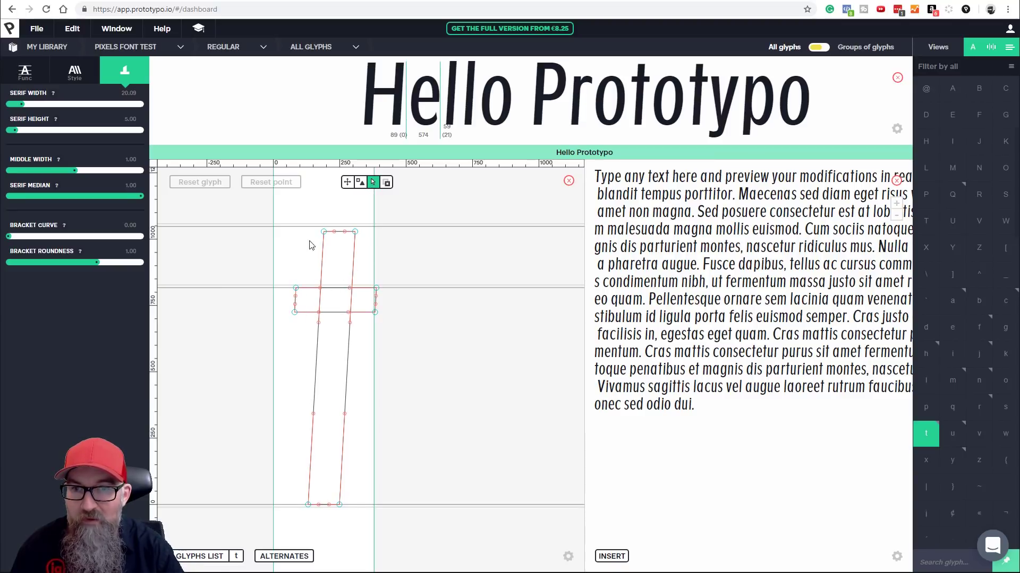
pyautogui.moveTo(324, 232); pyautogui.dragTo(324, 259)
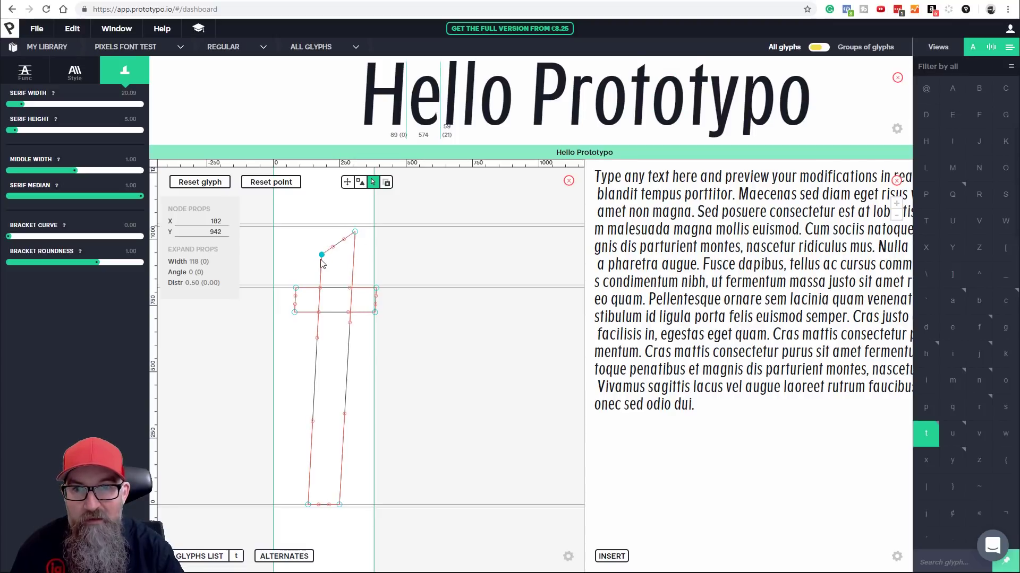
pyautogui.moveTo(322, 260)
pyautogui.mouseDown()
pyautogui.moveTo(332, 268)
pyautogui.moveTo(325, 260)
pyautogui.mouseUp()
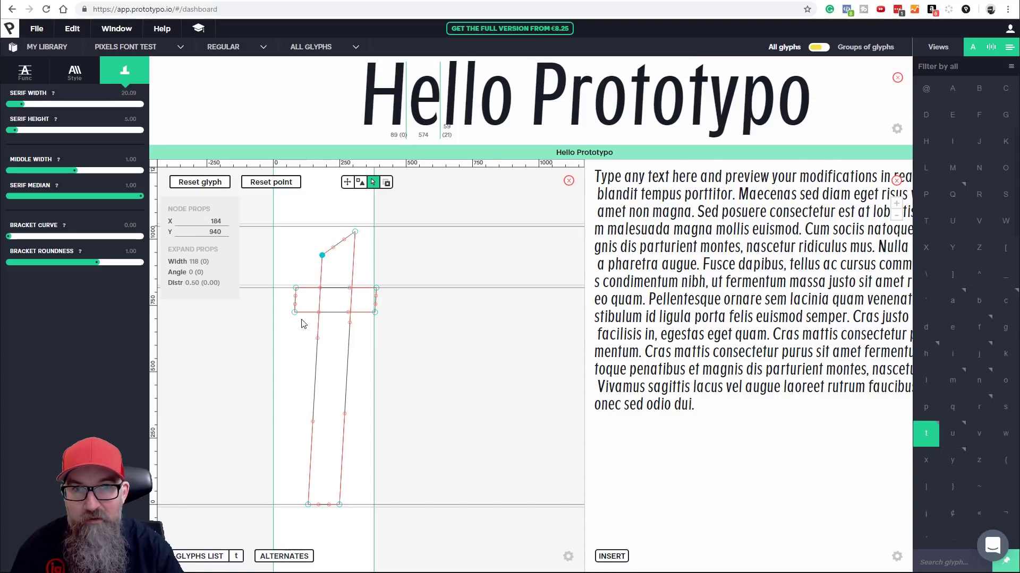
pyautogui.moveTo(297, 290)
pyautogui.mouseDown()
pyautogui.moveTo(311, 292)
pyautogui.moveTo(296, 291)
pyautogui.mouseUp()
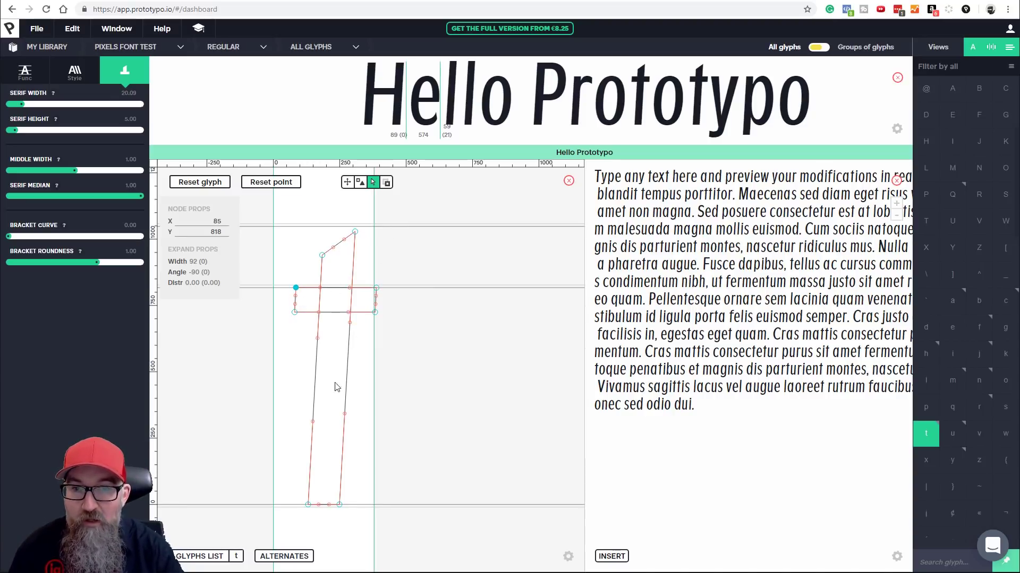
pyautogui.moveTo(350, 324); pyautogui.dragTo(349, 361)
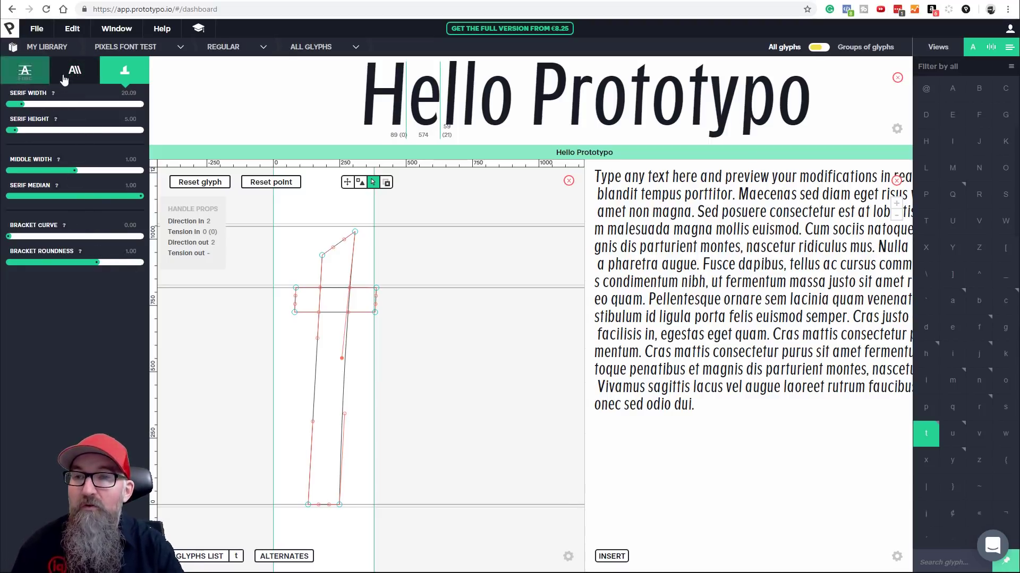
# Show the function parameters and check the project's font export options
pyautogui.click(25, 71)
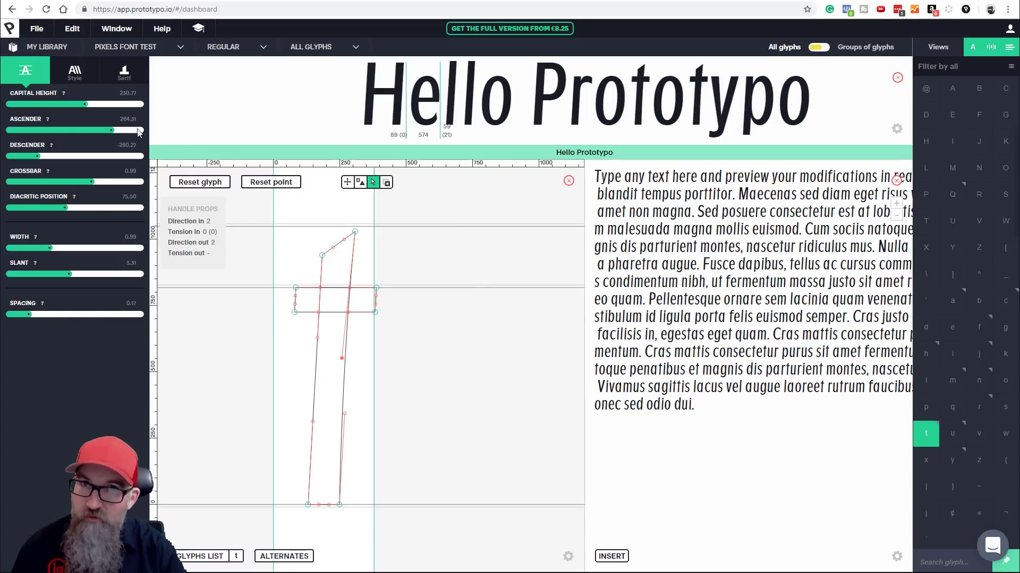
pyautogui.click(41, 34)
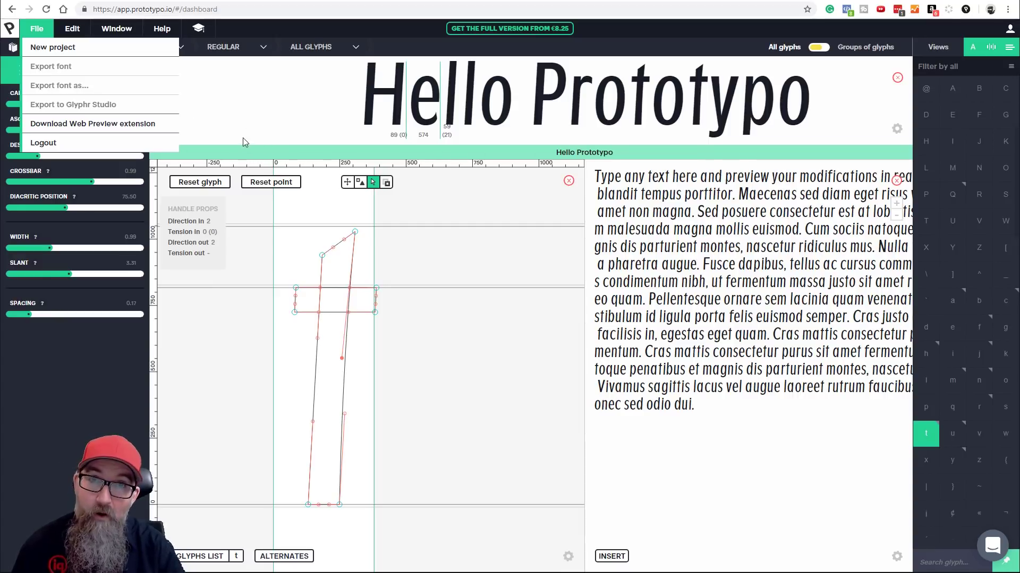
# Go to Prototypo's pricing page and review the Free, Pro and Company plans with monthly billing
pyautogui.click(122, 139)
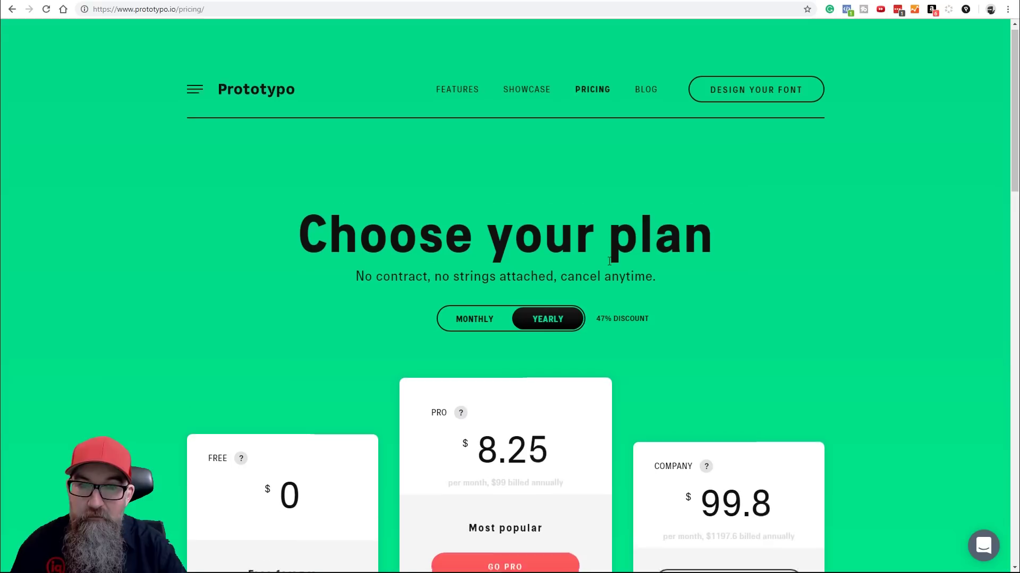
pyautogui.scroll(-5, 600, 268)
pyautogui.scroll(1, 601, 268)
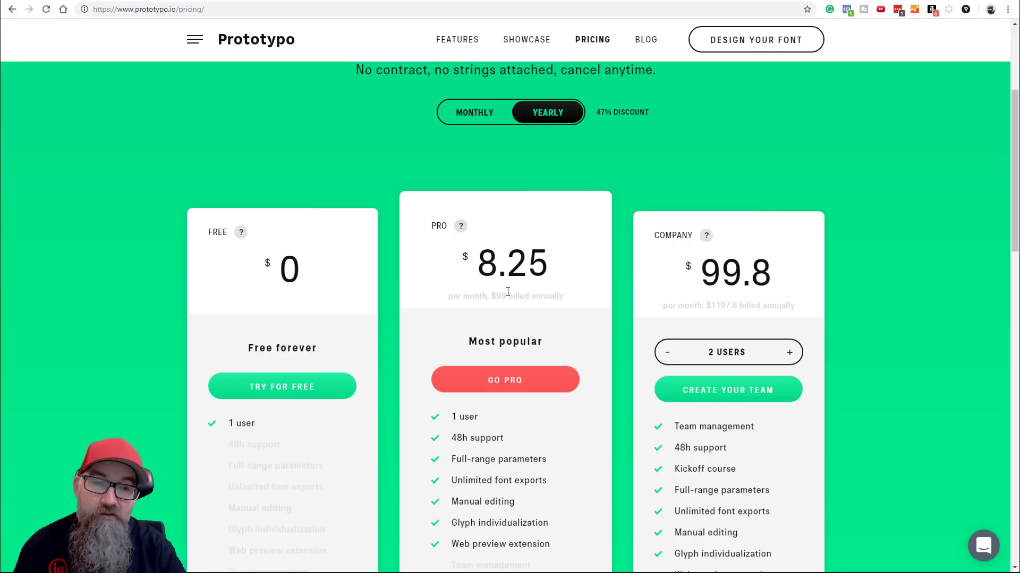
pyautogui.click(484, 121)
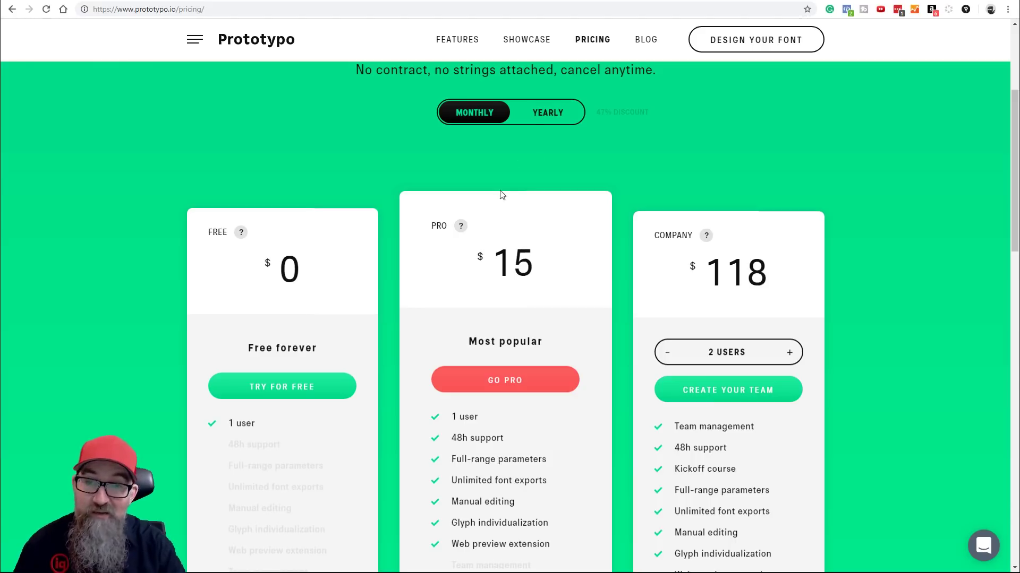
pyautogui.scroll(-2, 487, 221)
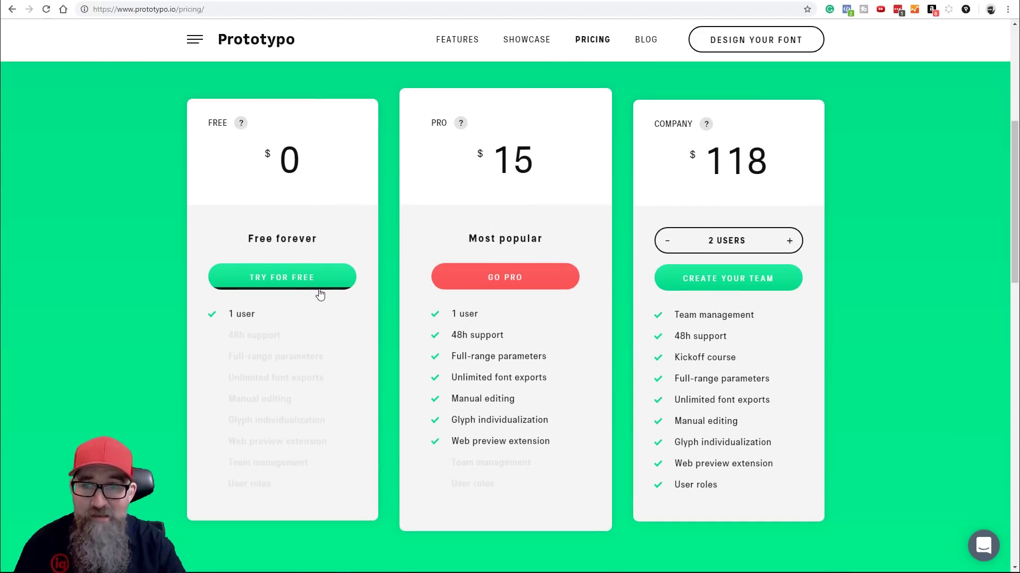
pyautogui.scroll(5, 521, 279)
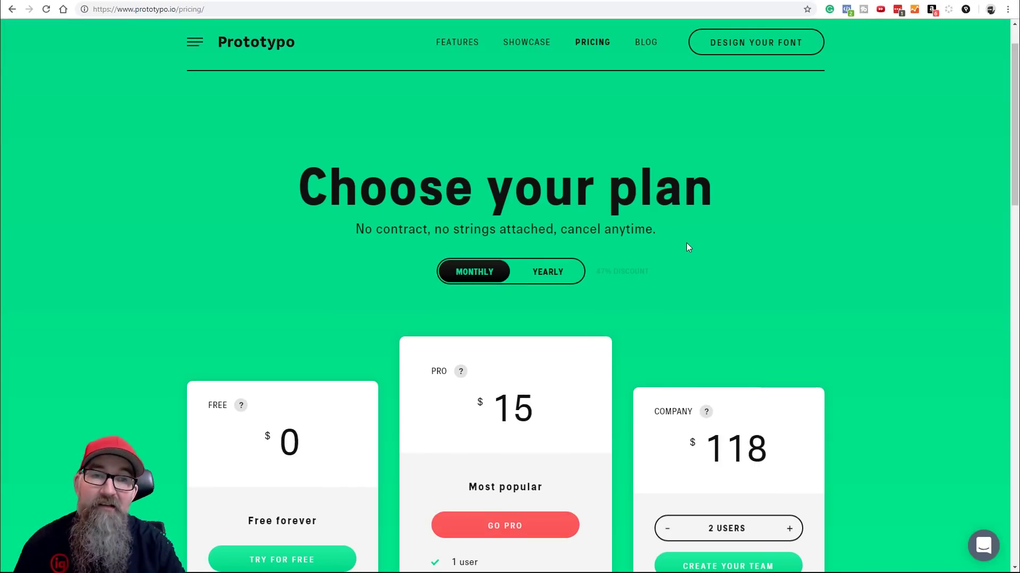
pyautogui.scroll(-1, 706, 260)
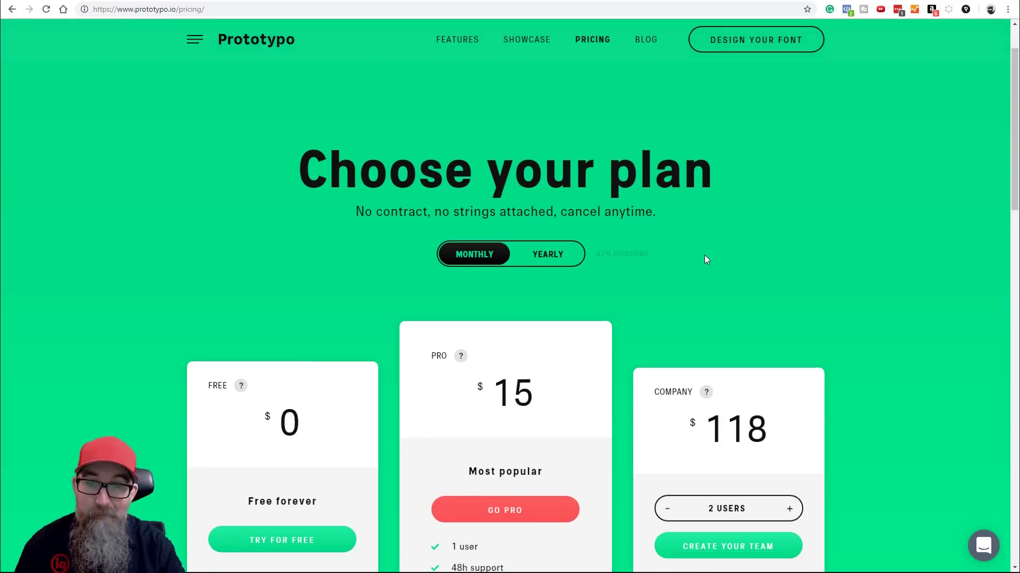
# Switch the pricing to yearly billing and compare the prices and features of the three plans
pyautogui.click(557, 226)
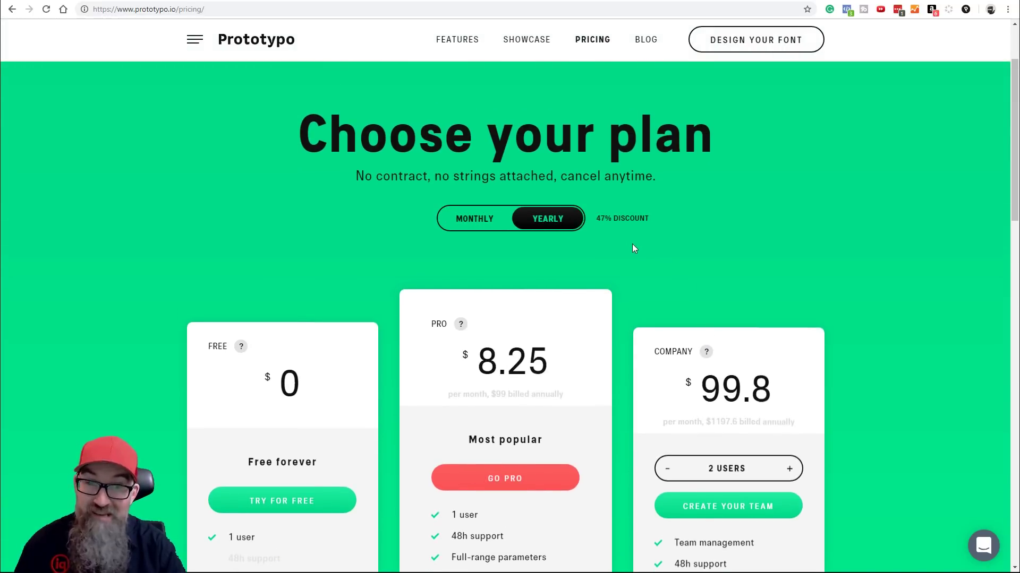
pyautogui.scroll(-5, 608, 250)
pyautogui.scroll(2, 608, 251)
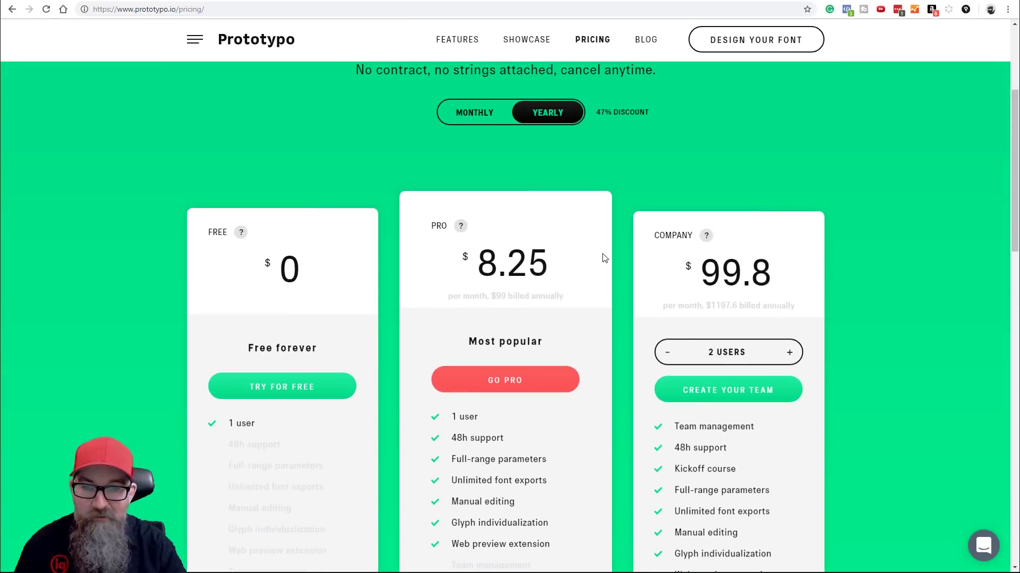
pyautogui.scroll(-9, 606, 255)
pyautogui.scroll(7, 602, 253)
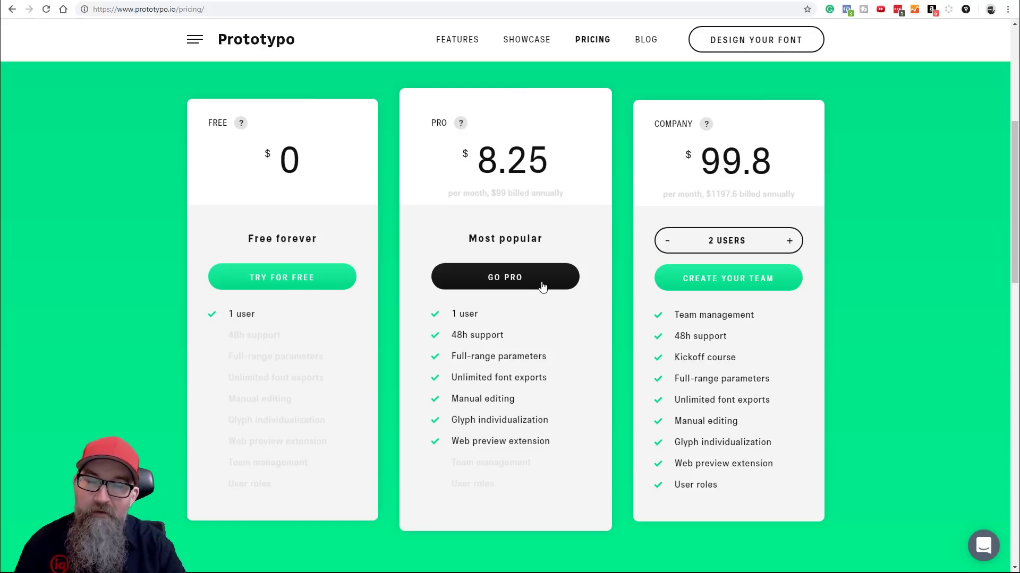
pyautogui.scroll(3, 544, 277)
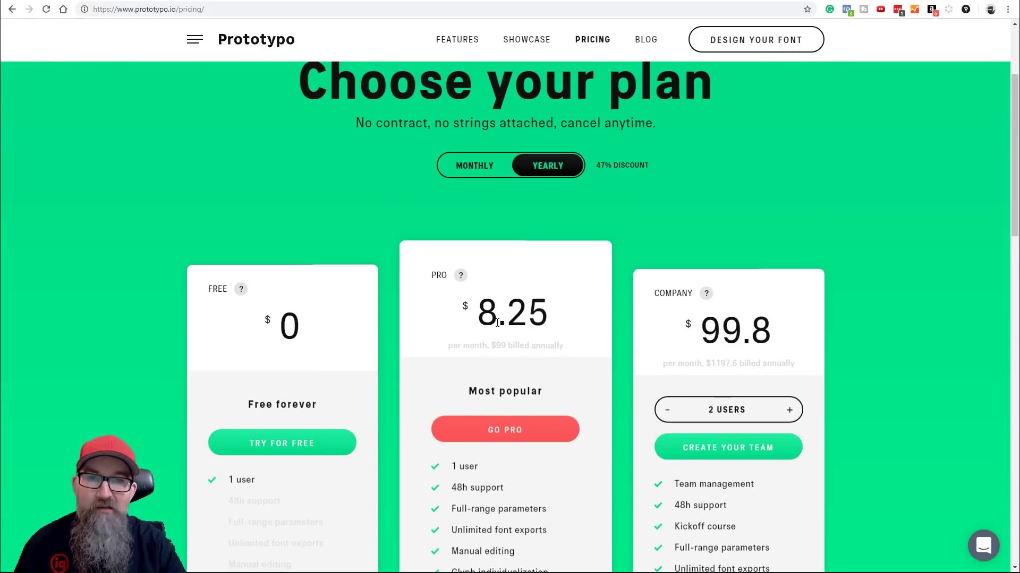
pyautogui.scroll(-1, 543, 308)
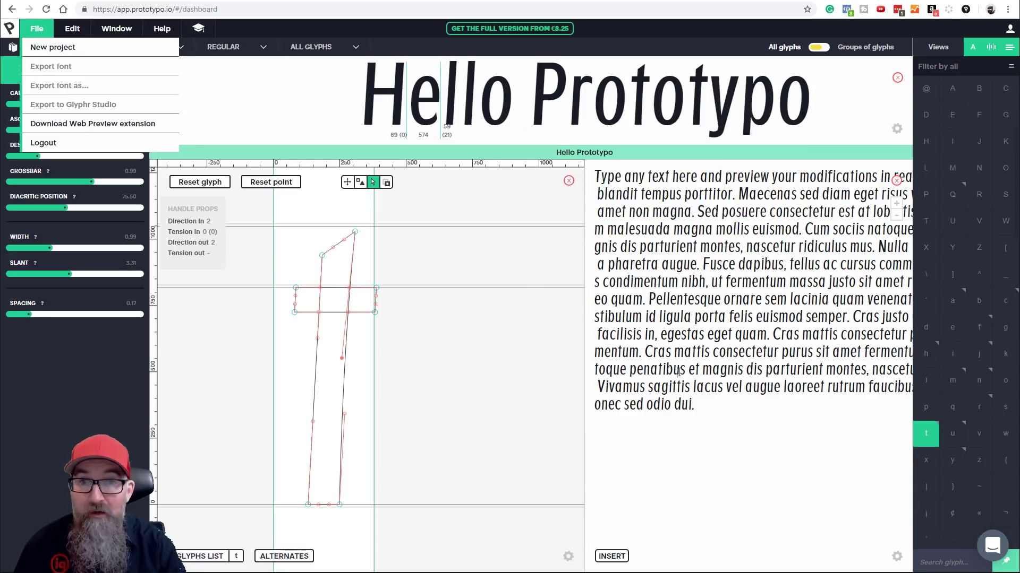
# Back in the font editor, show the style parameters and preview the edited t glyph as a filled shape
pyautogui.click(693, 424)
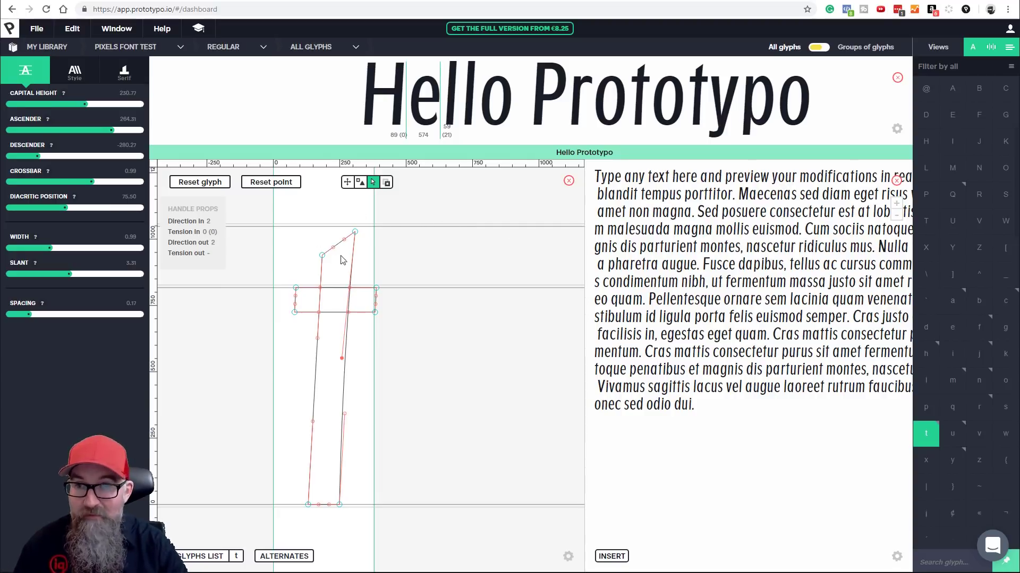
pyautogui.click(74, 70)
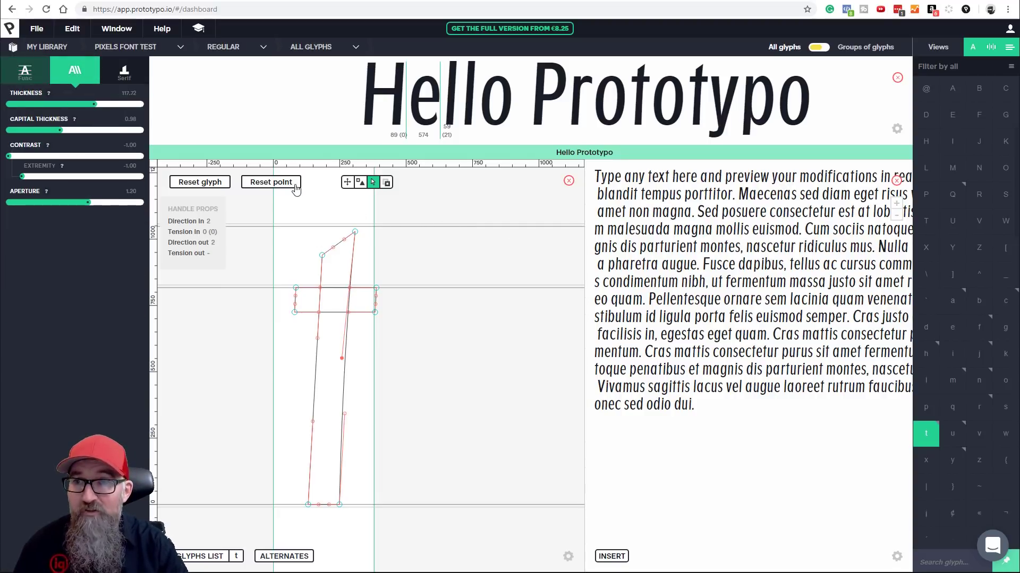
pyautogui.click(347, 182)
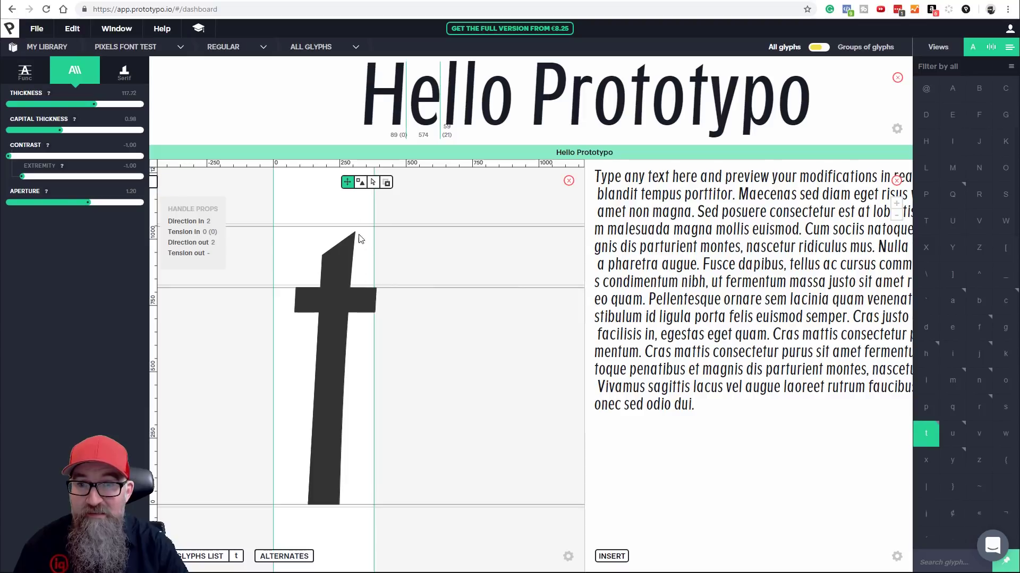